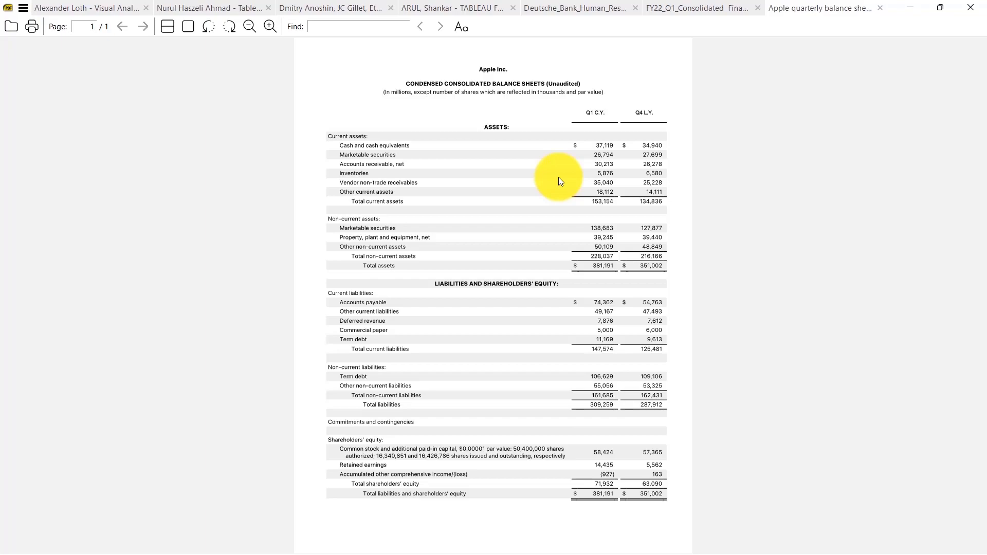
- Leave the Apple balance sheet PDF and return to the empty PDF_import workbook
{"action": "key", "text": "alt+Tab"}
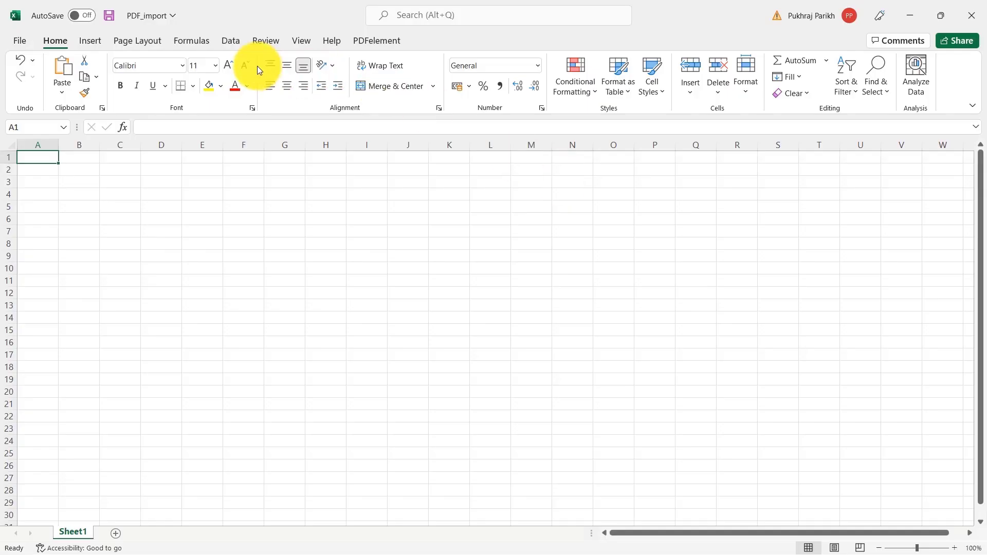
- Import Apple quarterly balance sheet.pdf from the Finance_pdf load folder using Get Data From PDF
{"action": "left_click", "coordinate": [231, 44]}
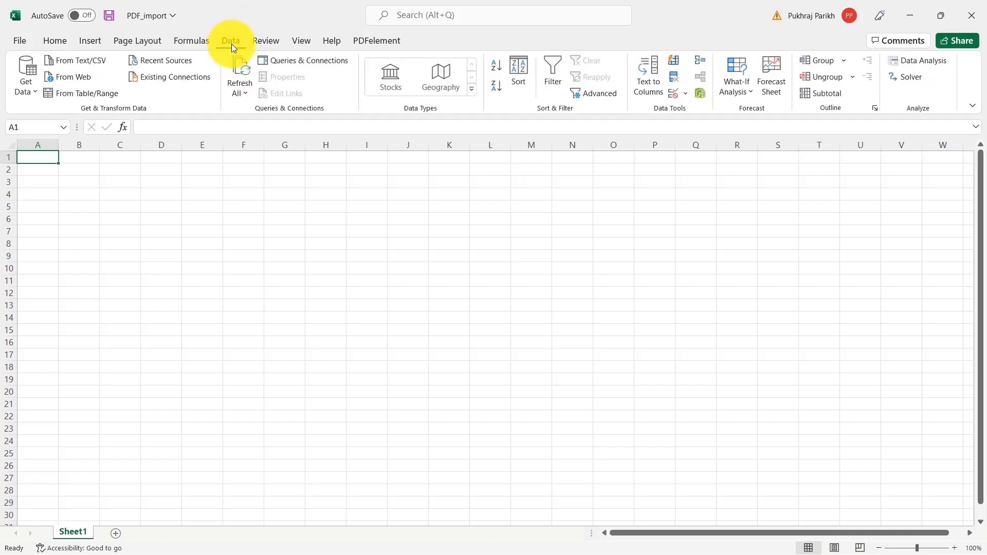
{"action": "left_click", "coordinate": [28, 83]}
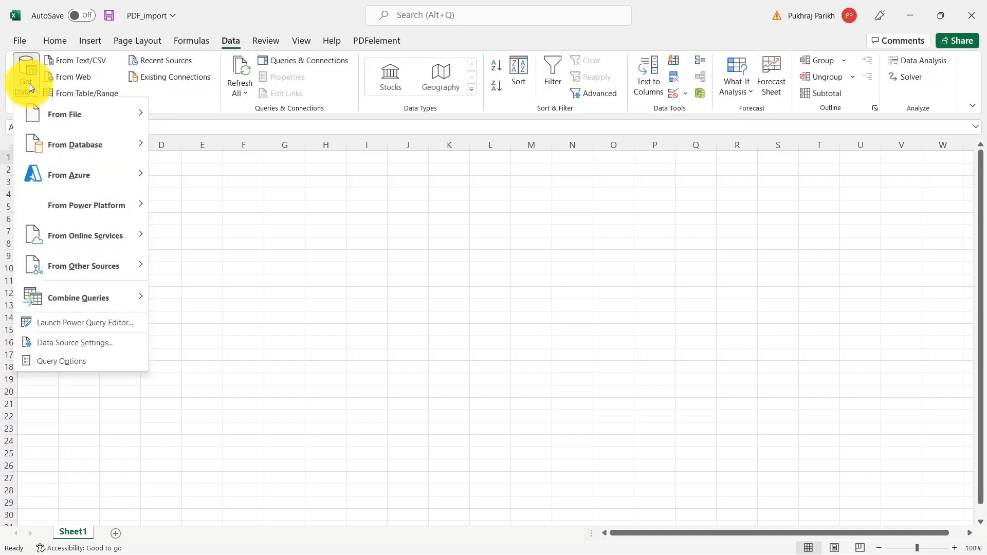
{"action": "mouse_move", "coordinate": [78, 116]}
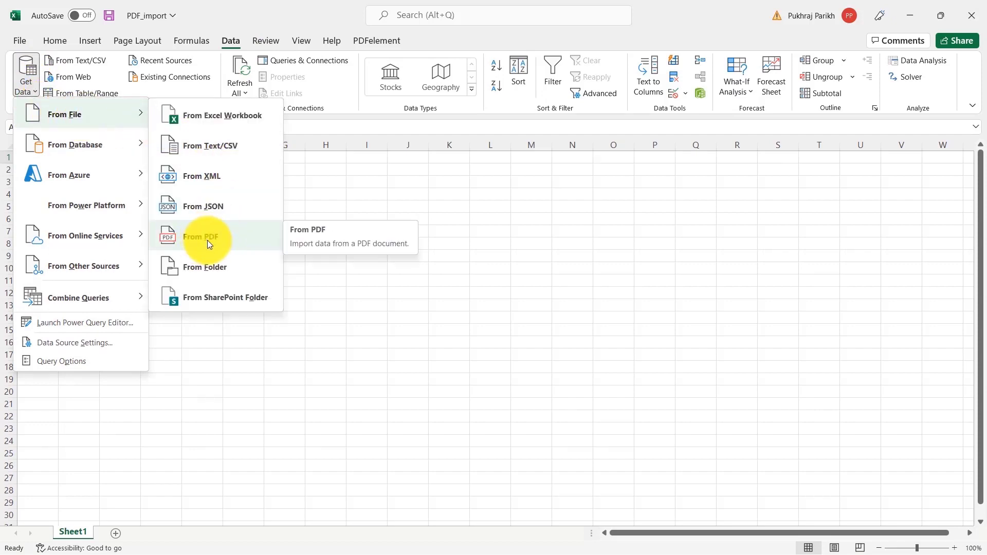
{"action": "left_click", "coordinate": [246, 236]}
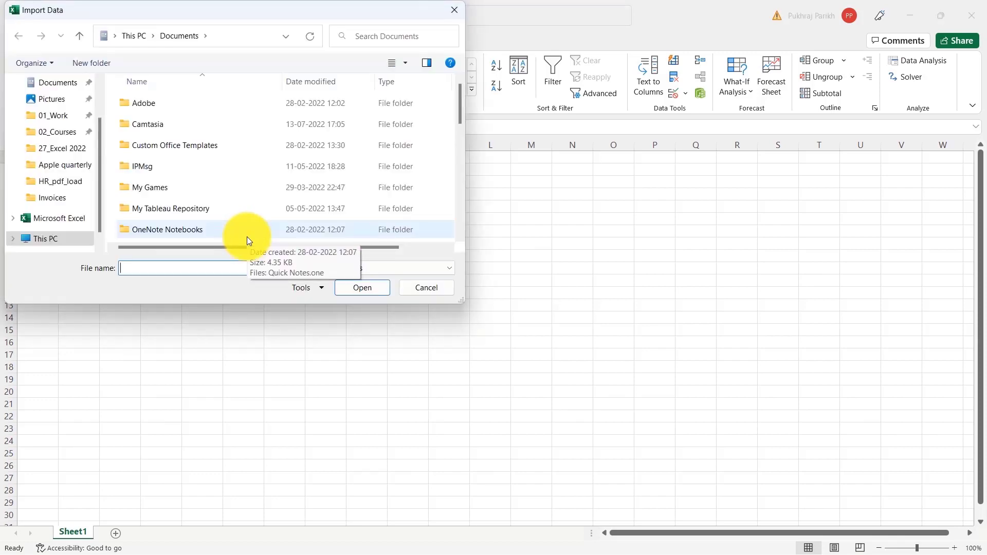
{"action": "left_click", "coordinate": [61, 149]}
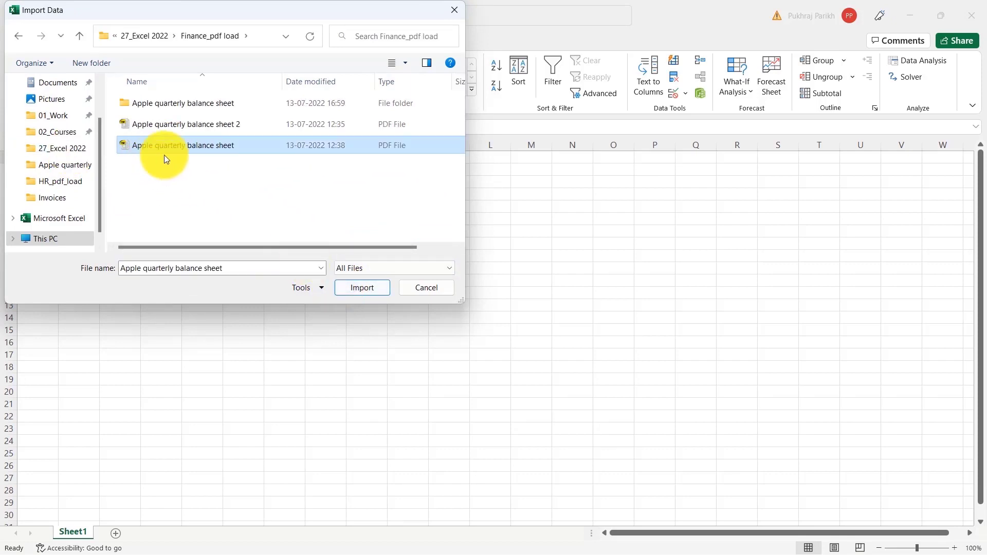
{"action": "left_click", "coordinate": [375, 288]}
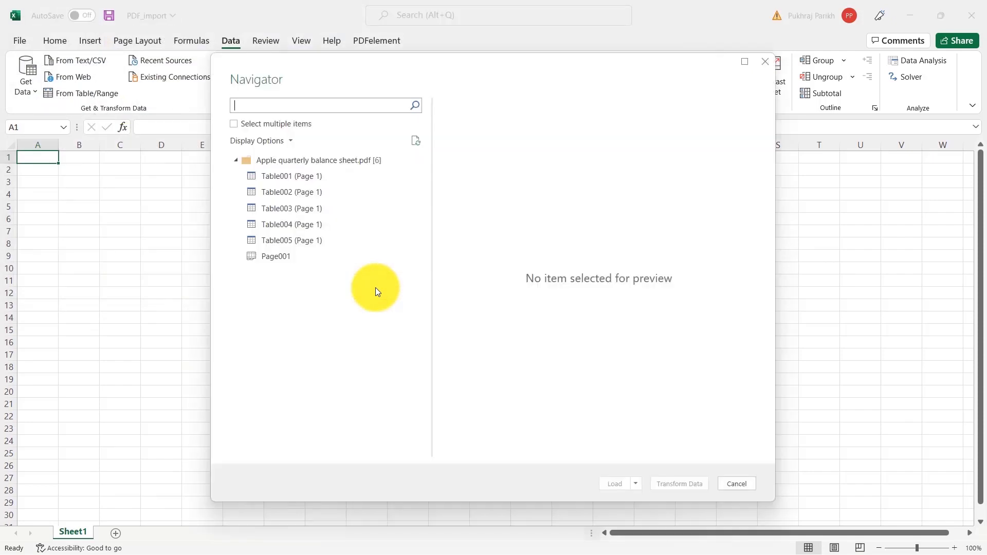
- Compare Table001 with Table002, then open the current assets Table001 in Power Query Editor
{"action": "left_click", "coordinate": [300, 184]}
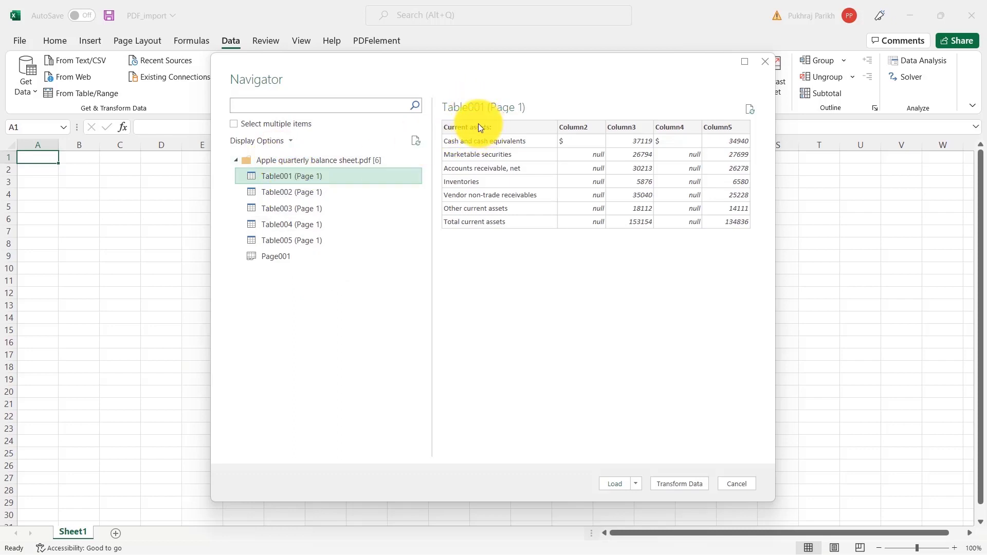
{"action": "left_click", "coordinate": [296, 198]}
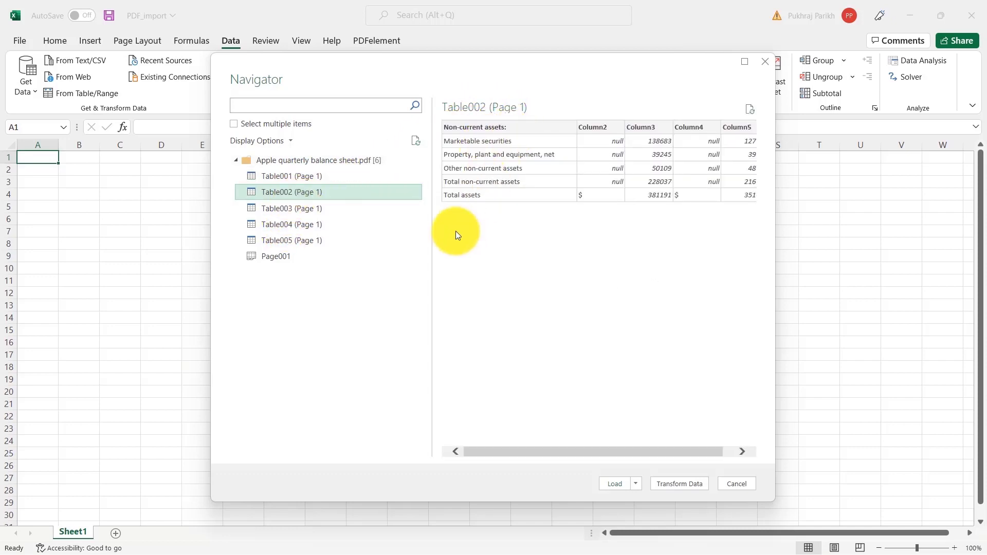
{"action": "left_click", "coordinate": [285, 178]}
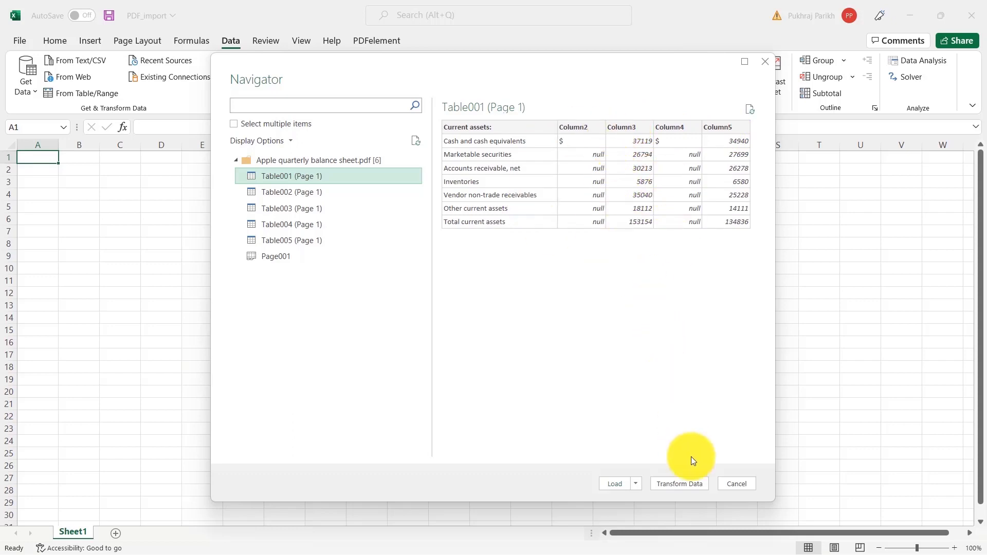
{"action": "left_click", "coordinate": [692, 484]}
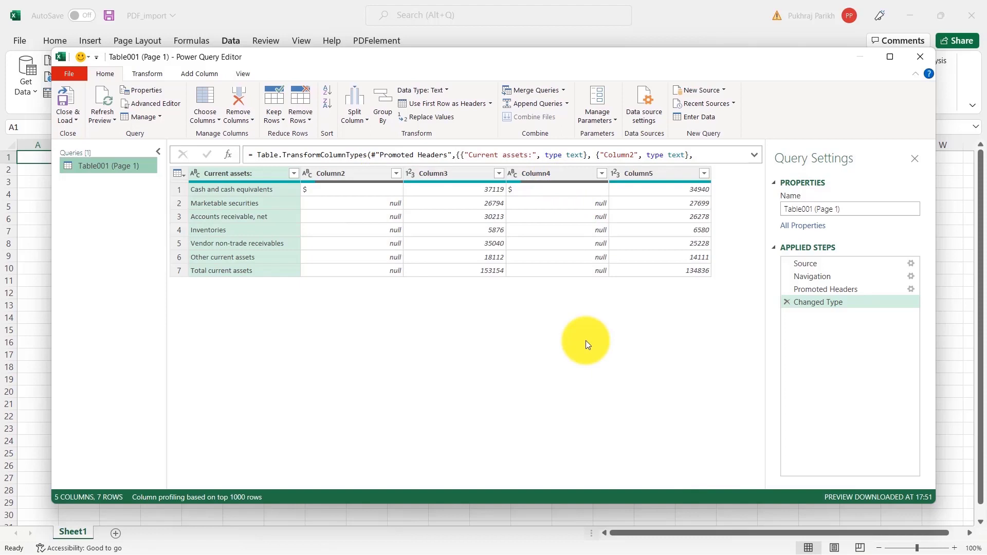
- Remove the dollar-sign columns Column2 and Column4 from the Table001 query
{"action": "left_click", "coordinate": [353, 173], "text": "ctrl"}
{"action": "left_click", "coordinate": [352, 173]}
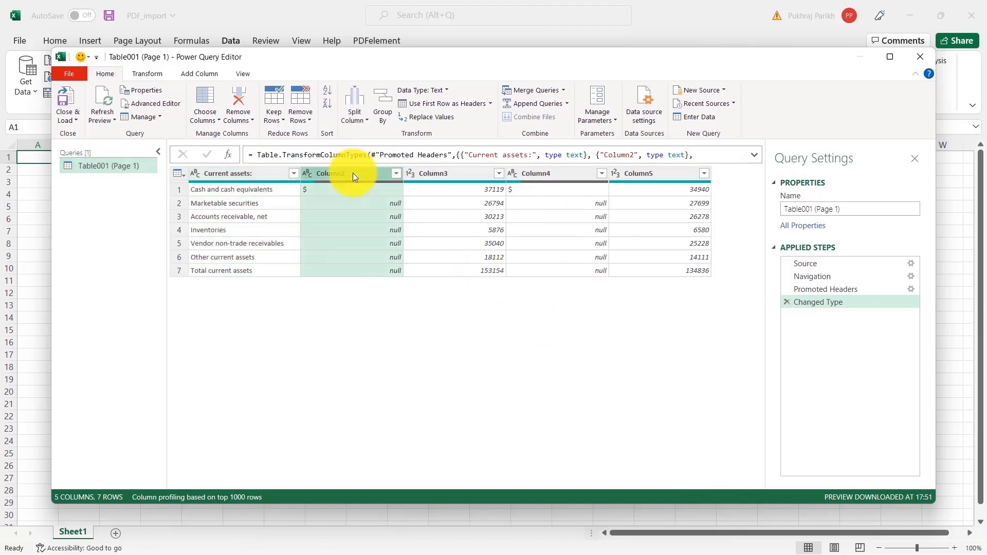
{"action": "left_click", "coordinate": [535, 173], "text": "ctrl"}
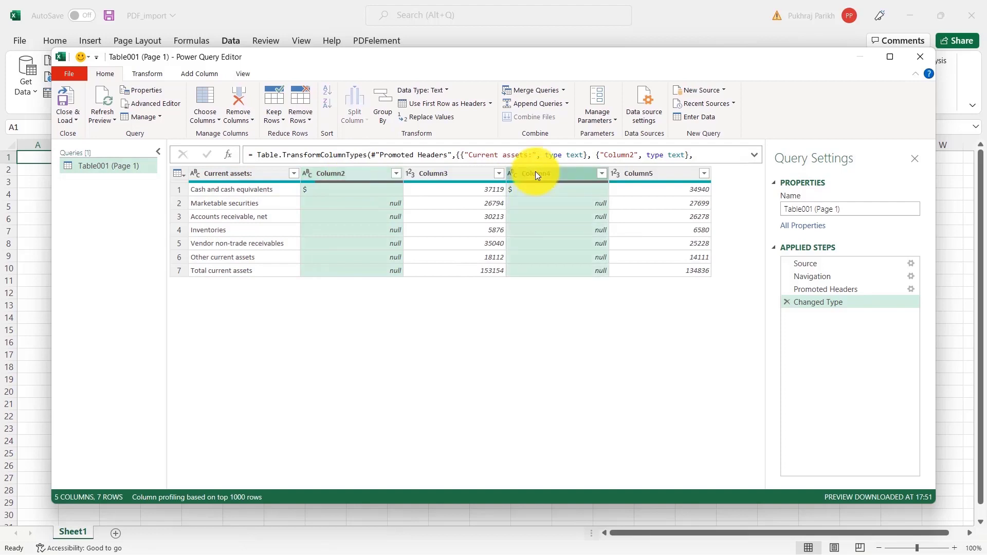
{"action": "left_click", "coordinate": [239, 101]}
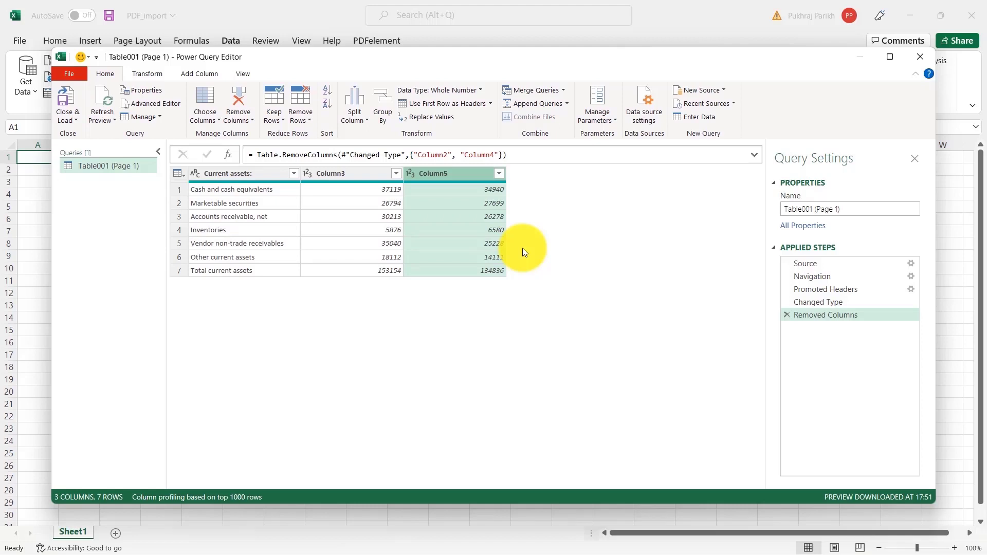
- Rename Column3 to 'Current Quarter' and Column5 to 'Q4 LY'
{"action": "left_click", "coordinate": [344, 173]}
{"action": "right_click", "coordinate": [343, 173]}
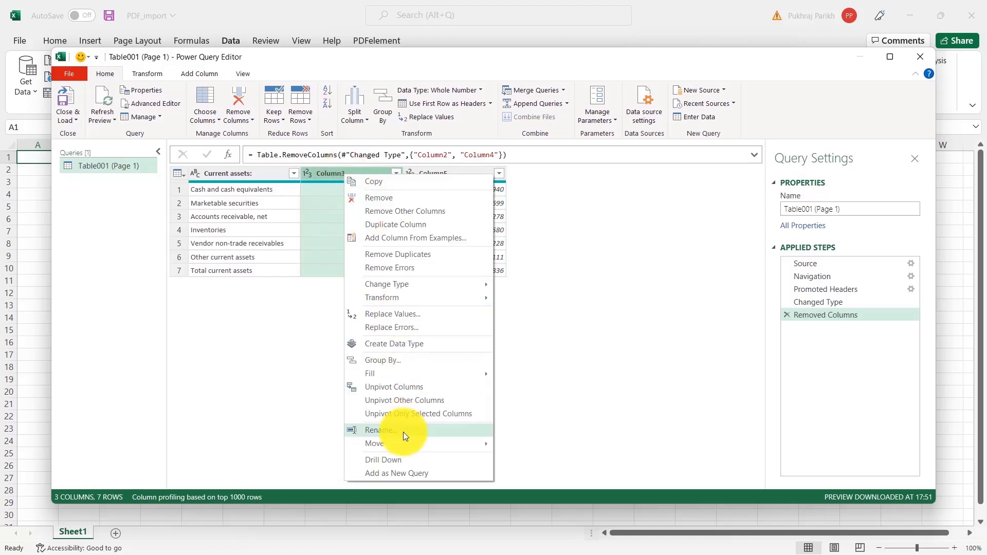
{"action": "left_click", "coordinate": [403, 432]}
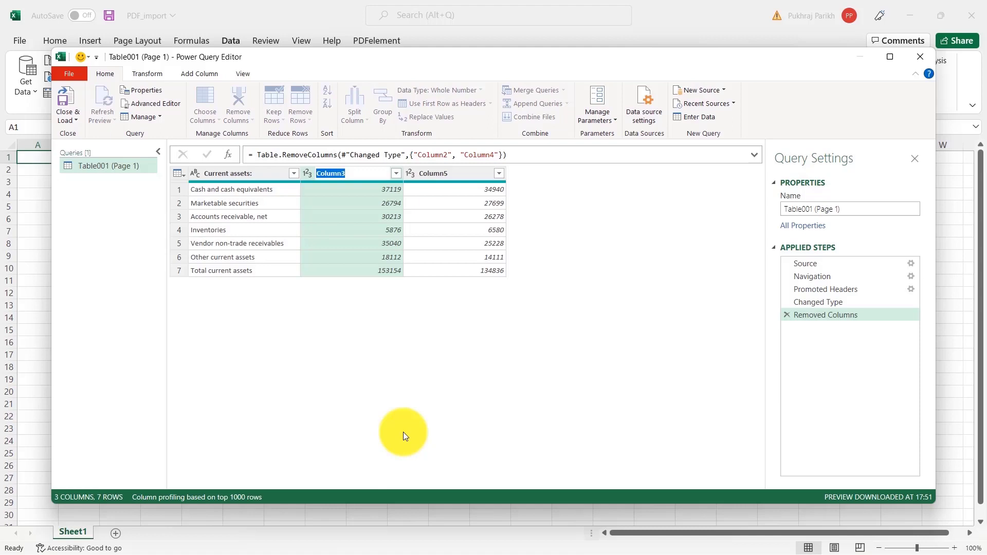
{"action": "type", "text": "Current Quarter"}
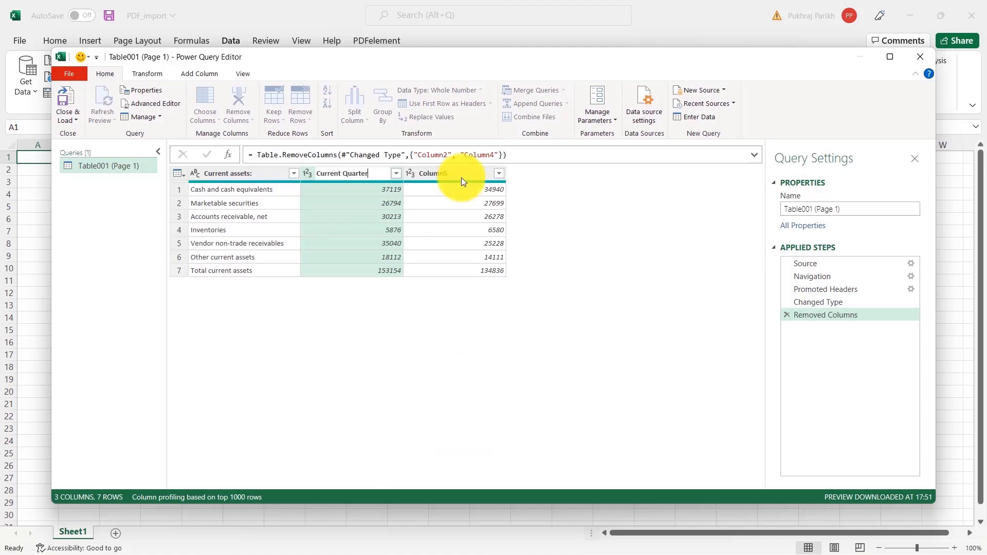
{"action": "key", "text": "Return"}
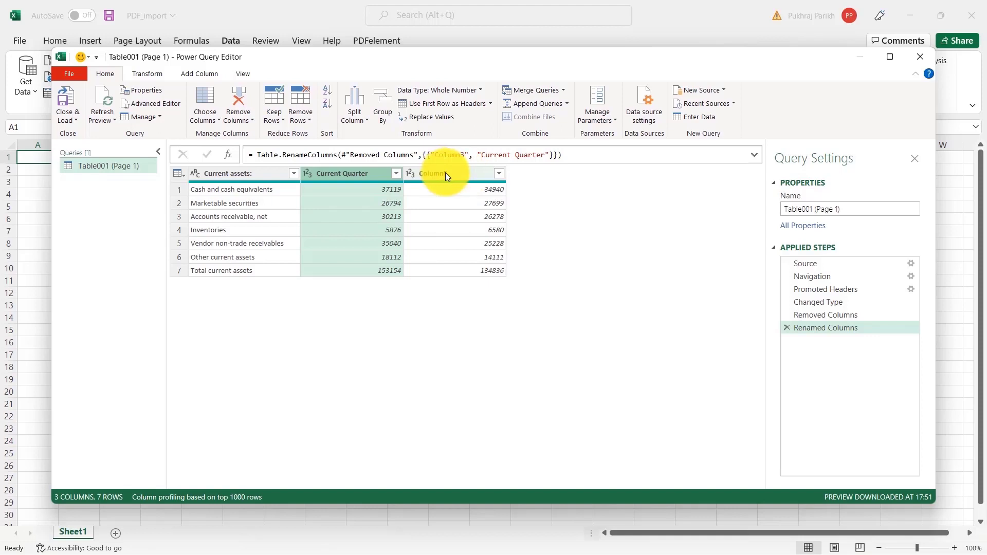
{"action": "right_click", "coordinate": [482, 173]}
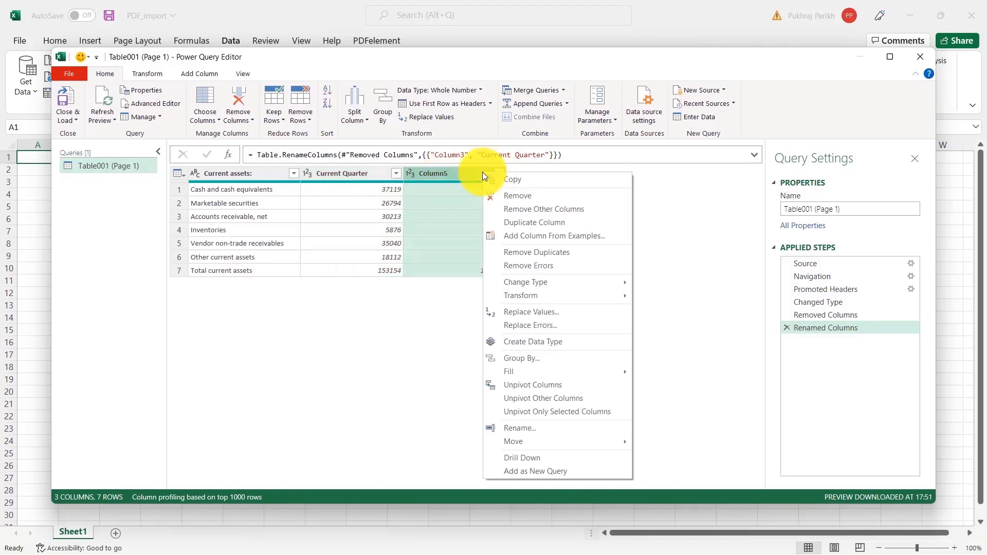
{"action": "left_click", "coordinate": [544, 433]}
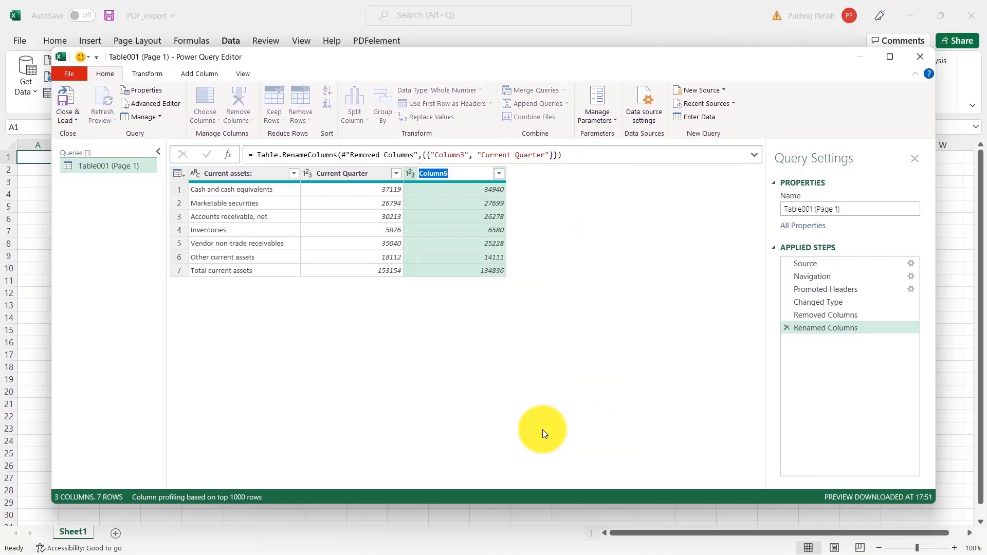
{"action": "type", "text": "Q4 LY"}
{"action": "key", "text": "Return"}
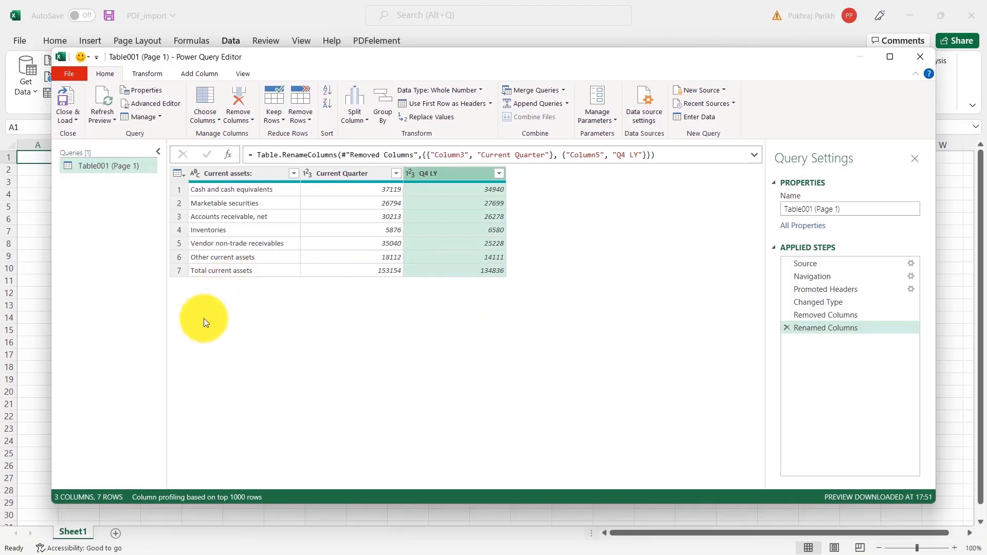
- Close & Load the cleaned query onto a new Table001 (Page 1) sheet
{"action": "left_click", "coordinate": [66, 95]}
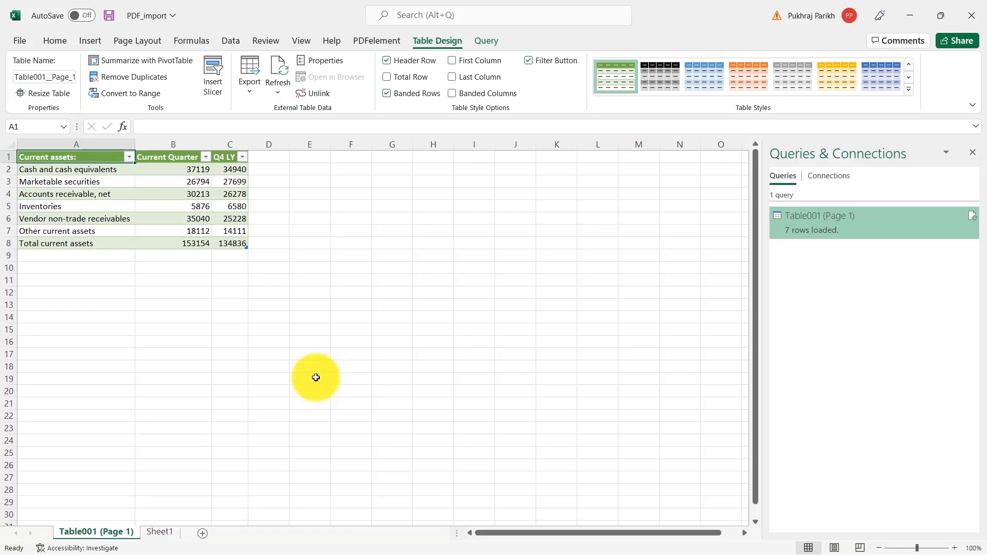
- Add a difference column in D2 with =[@[Current Quarter]]-[@[Q4 LY]] for every row
{"action": "left_click", "coordinate": [270, 169]}
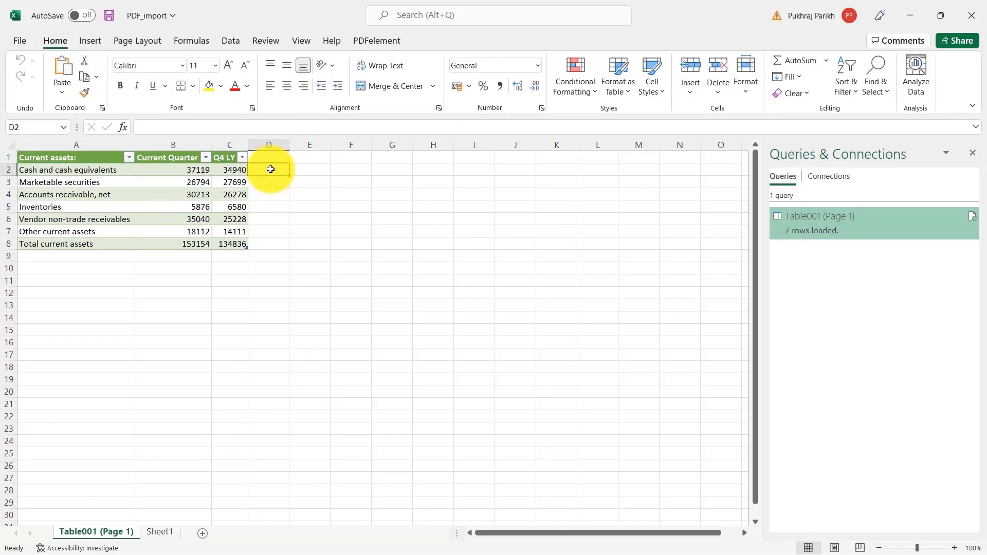
{"action": "type", "text": "="}
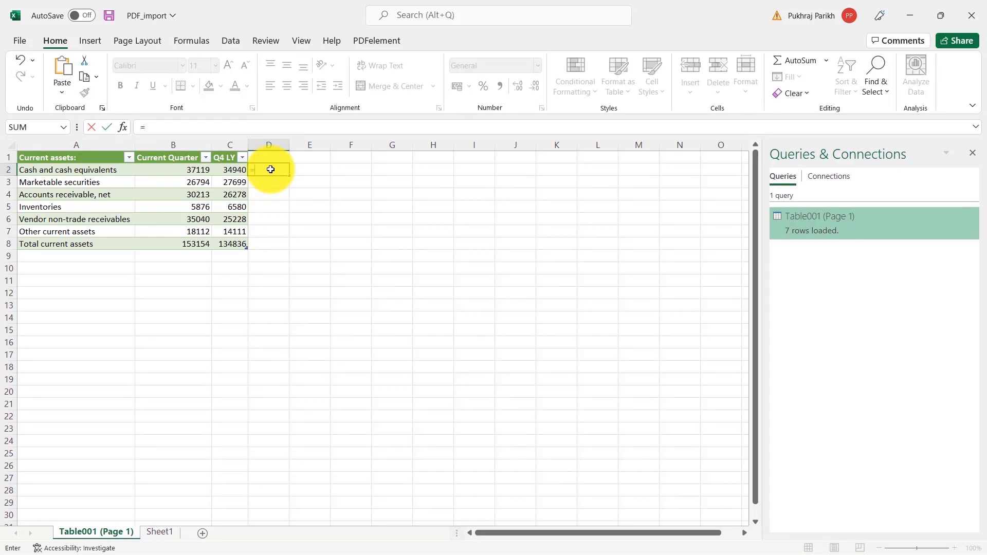
{"action": "key", "text": "Left"}
{"action": "key", "text": "Left"}
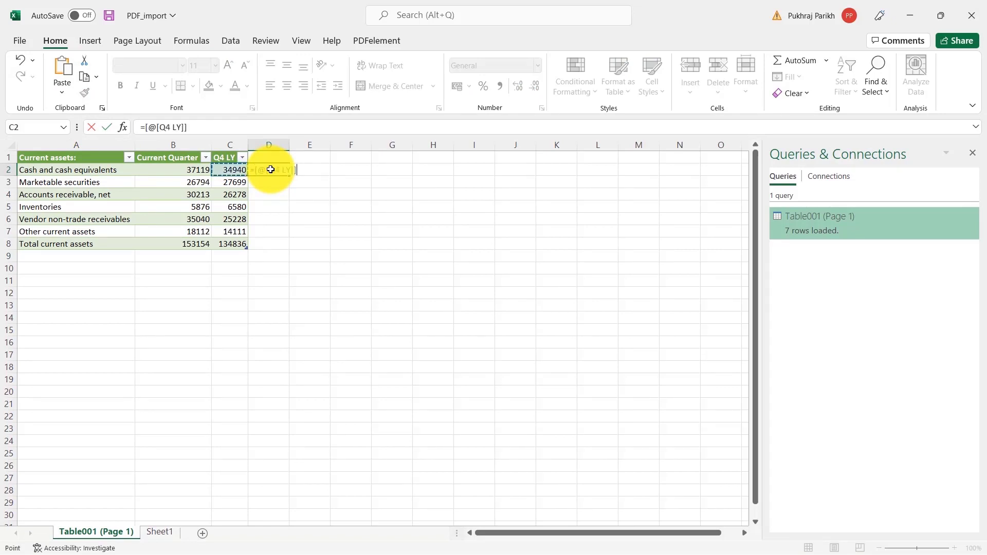
{"action": "type", "text": "-"}
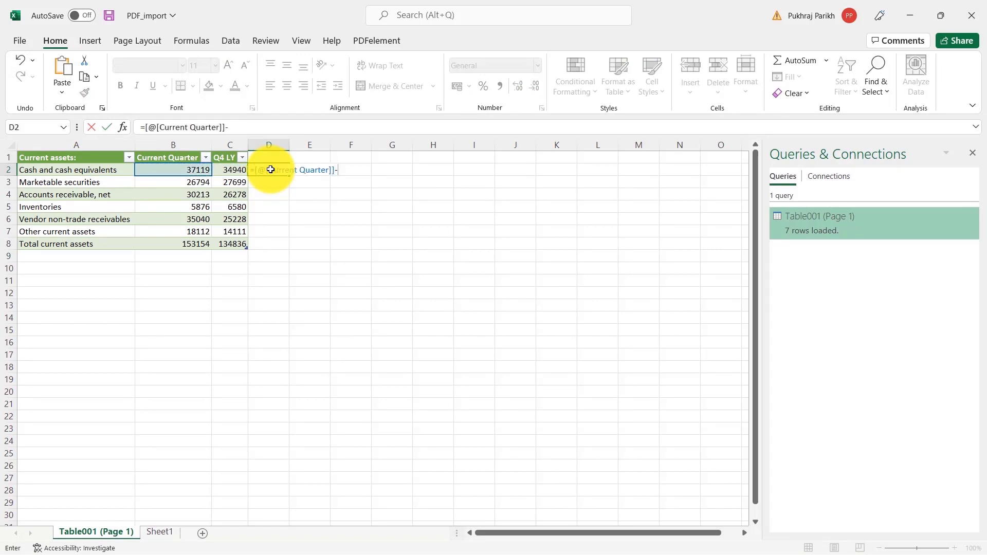
{"action": "key", "text": "Left"}
{"action": "key", "text": "Return"}
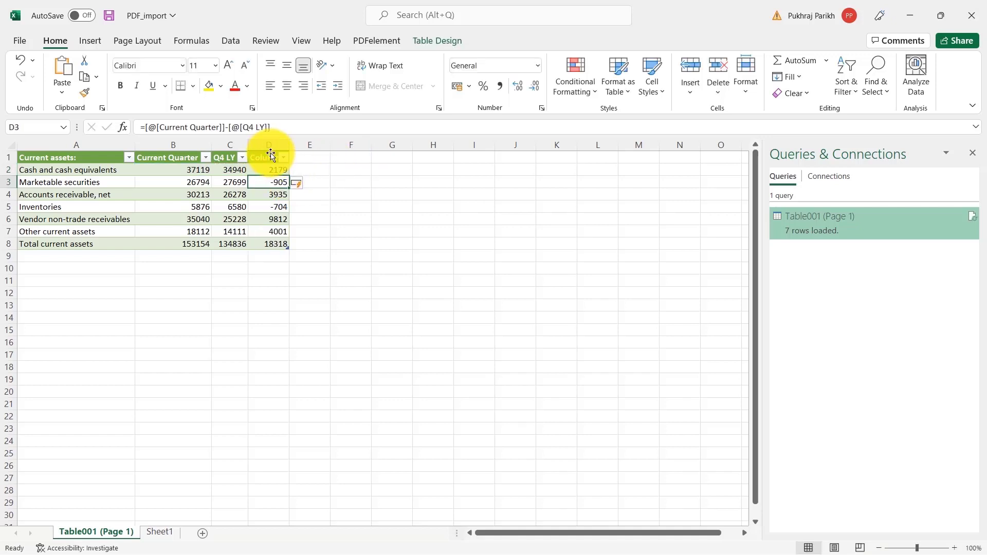
{"action": "left_click", "coordinate": [277, 170]}
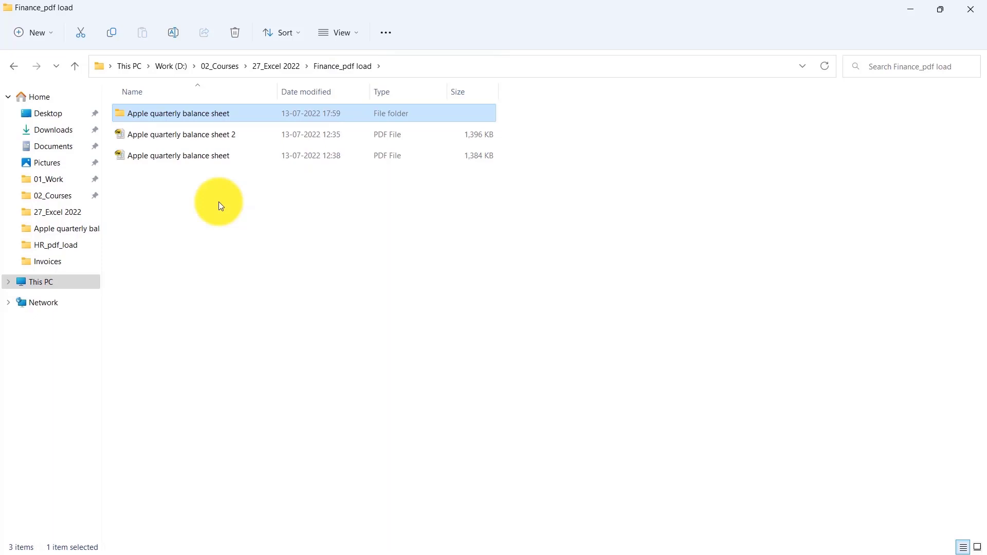
- Move the Apple quarterly balance sheet PDF into the Apple quarterly balance sheet folder
{"action": "left_click", "coordinate": [220, 205]}
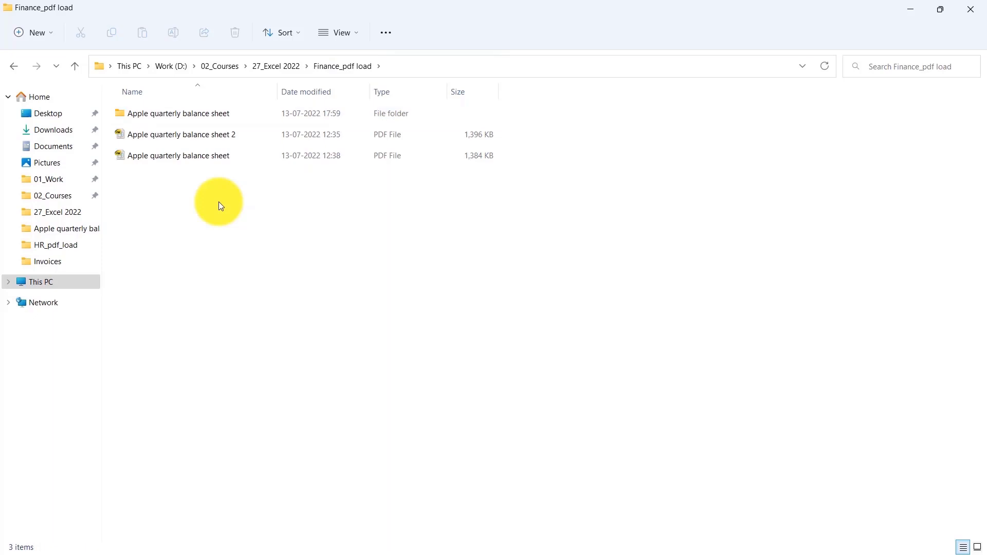
{"action": "left_click", "coordinate": [220, 161]}
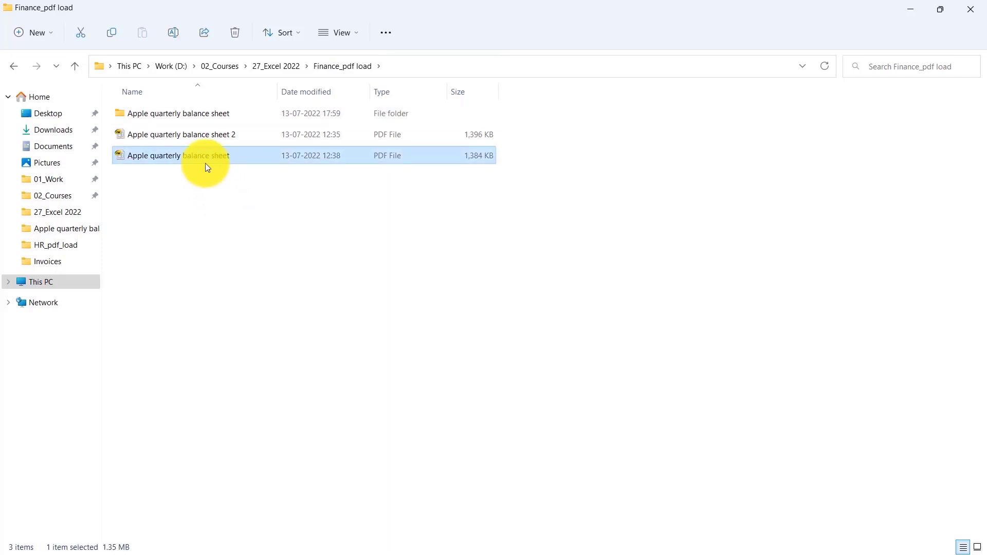
{"action": "key", "text": "Tab"}
{"action": "left_click", "coordinate": [218, 219]}
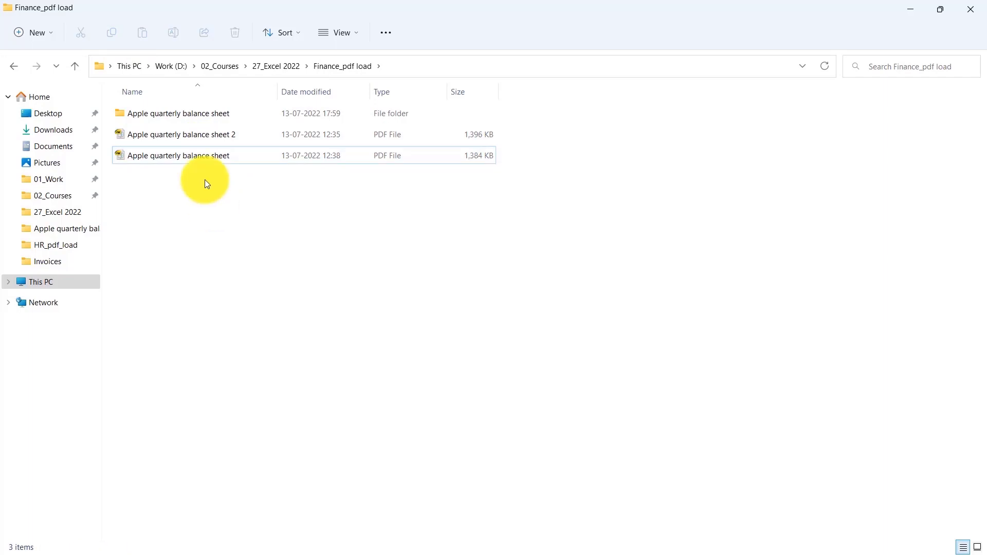
{"action": "left_click_drag", "start_coordinate": [204, 161], "coordinate": [203, 114]}
- Rename 'Apple quarterly balance sheet 2' to 'Apple quarterly balance sheet', then return to Excel
{"action": "left_click", "coordinate": [235, 140]}
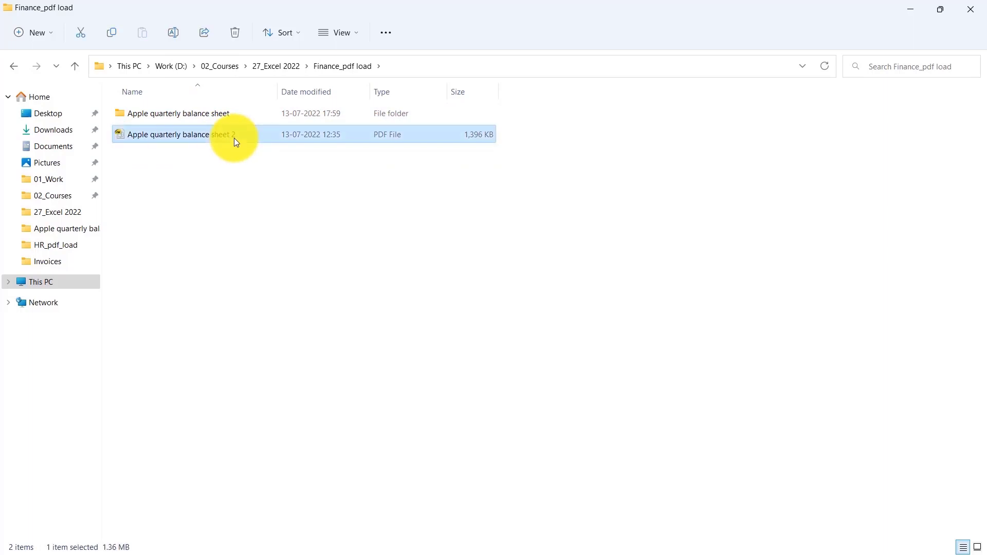
{"action": "left_click", "coordinate": [235, 139]}
{"action": "left_click", "coordinate": [235, 137]}
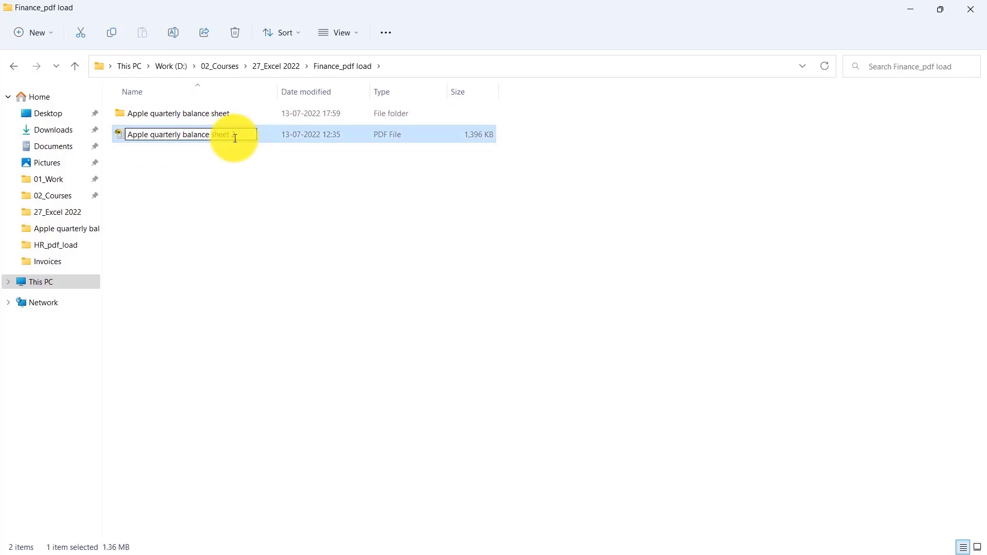
{"action": "key", "text": "BackSpace"}
{"action": "key", "text": "BackSpace"}
{"action": "left_click", "coordinate": [231, 156]}
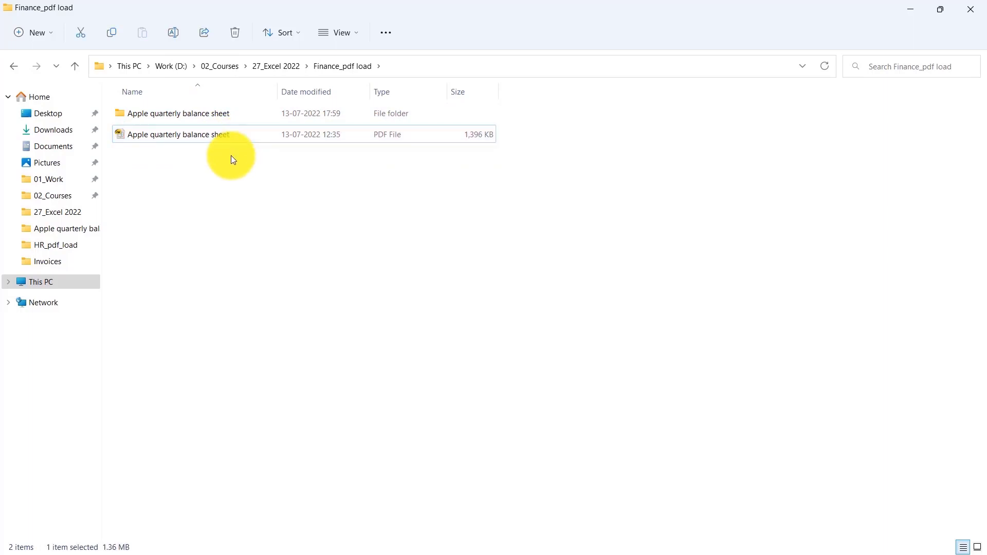
{"action": "left_click", "coordinate": [230, 156]}
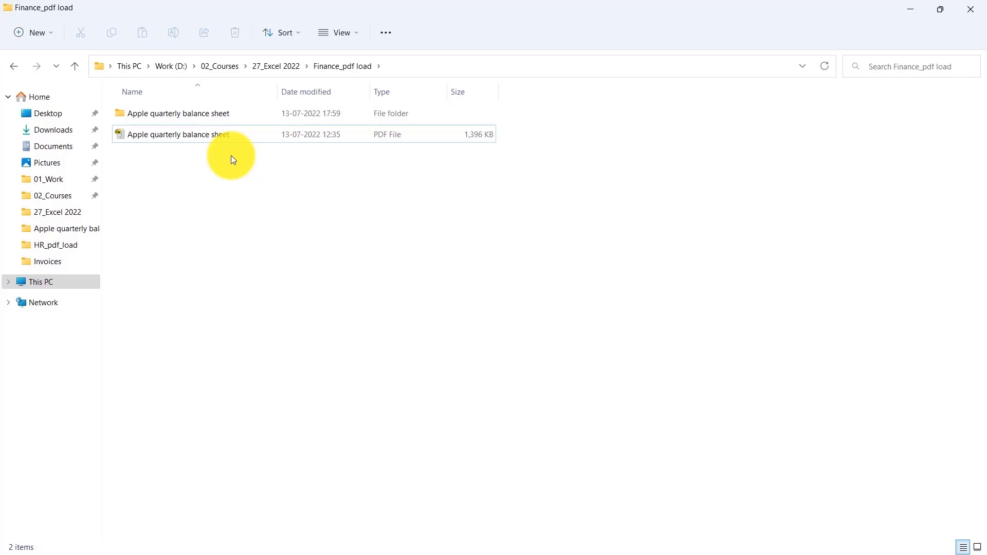
{"action": "key", "text": "alt+Tab"}
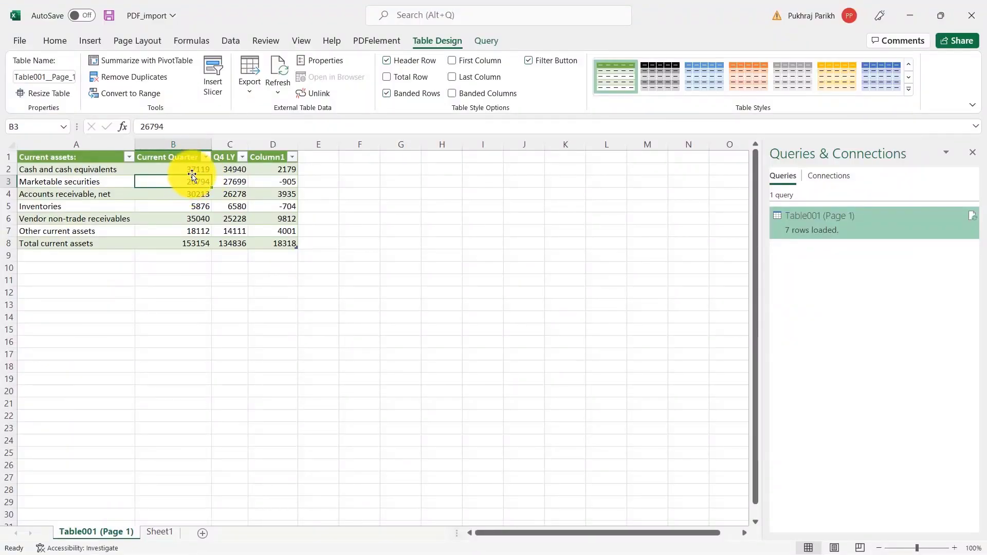
- Refresh Table001 so it reloads the figures from the renamed balance-sheet PDF
{"action": "left_click", "coordinate": [192, 167]}
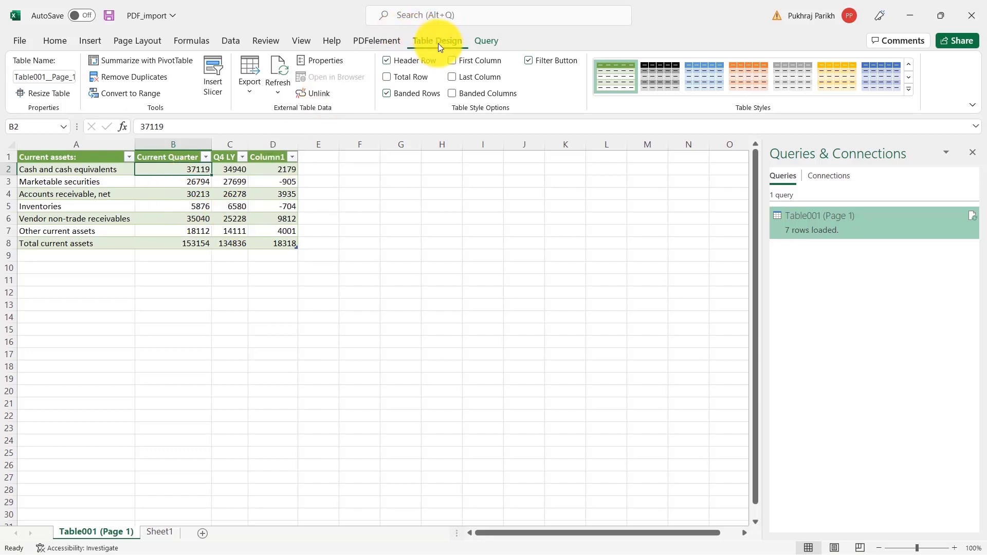
{"action": "left_click", "coordinate": [275, 65]}
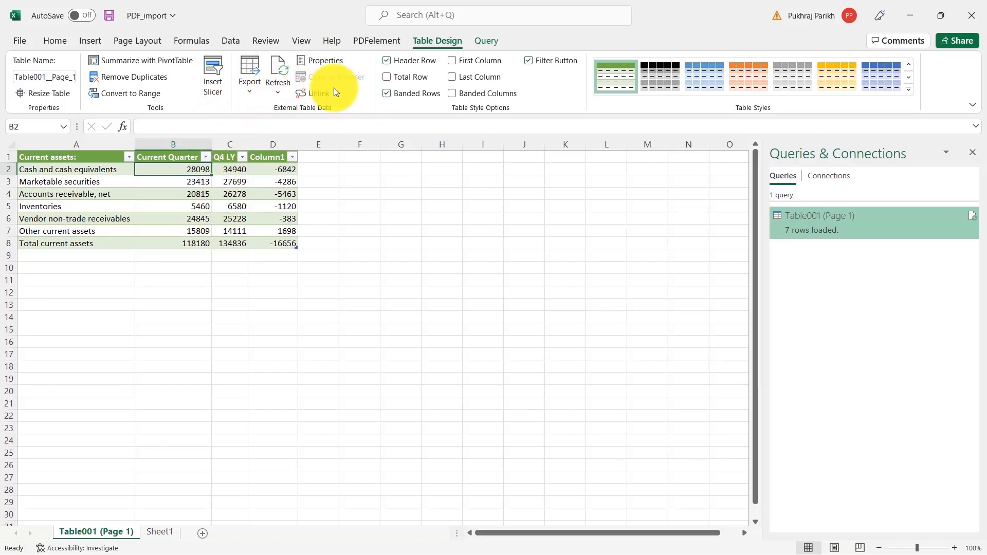
{"action": "left_click", "coordinate": [277, 93]}
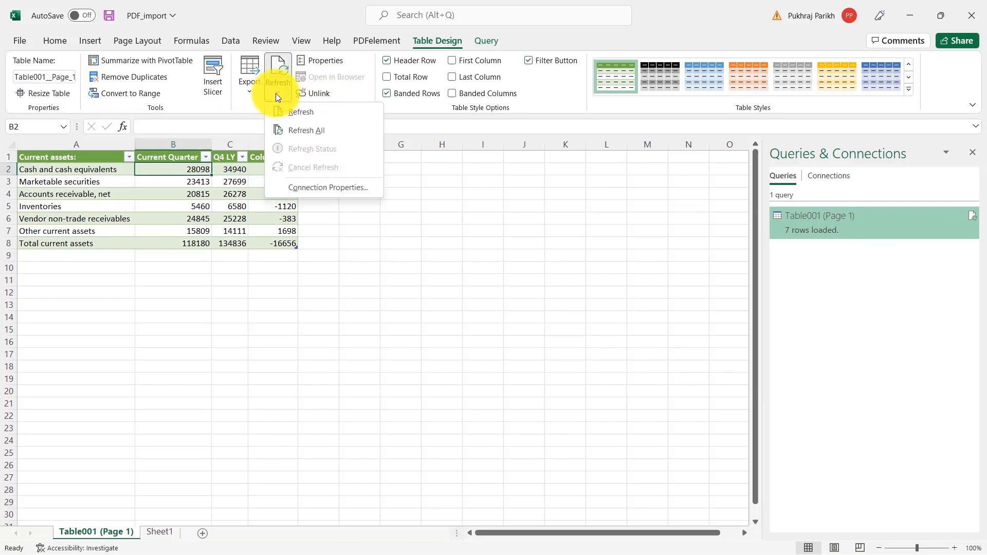
{"action": "left_click", "coordinate": [316, 187]}
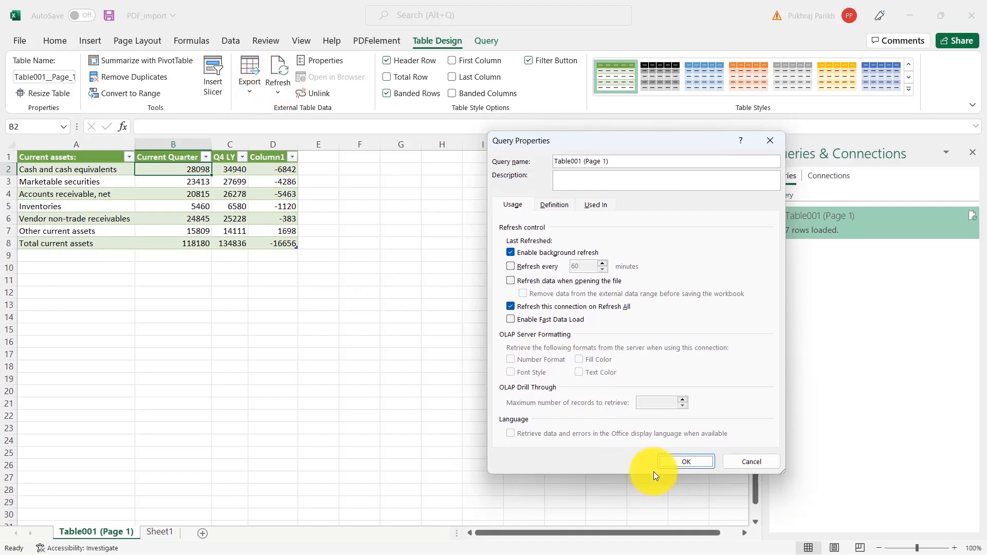
{"action": "left_click", "coordinate": [772, 457]}
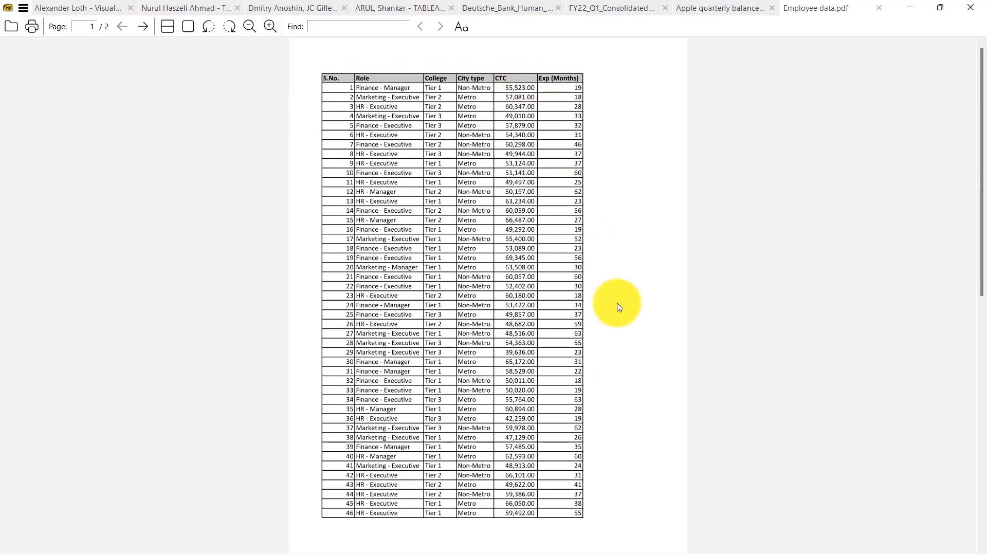
- Scroll through both pages of Employee data.pdf and back to page 1
{"action": "scroll", "coordinate": [619, 306], "scroll_direction": "down", "scroll_amount": 10}
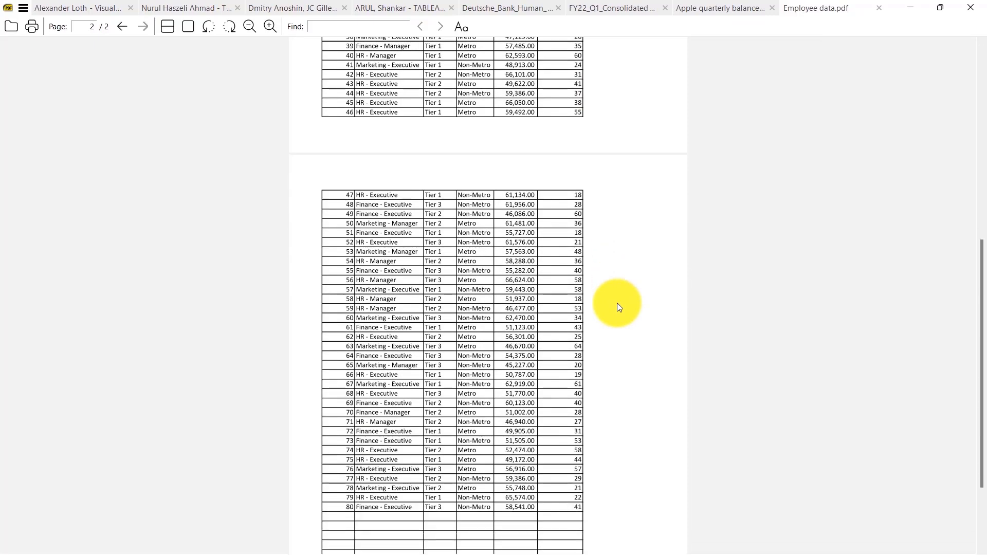
{"action": "scroll", "coordinate": [619, 306], "scroll_direction": "down", "scroll_amount": 3}
{"action": "scroll", "coordinate": [618, 307], "scroll_direction": "up", "scroll_amount": 10}
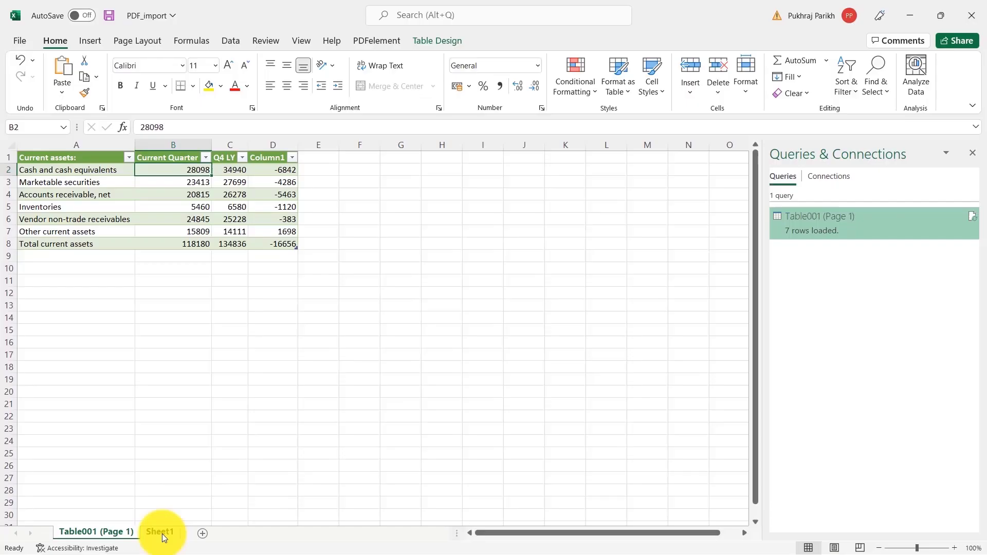
- On the empty Sheet1, import Employee data.pdf using Get Data > From File > From PDF
{"action": "left_click", "coordinate": [160, 533]}
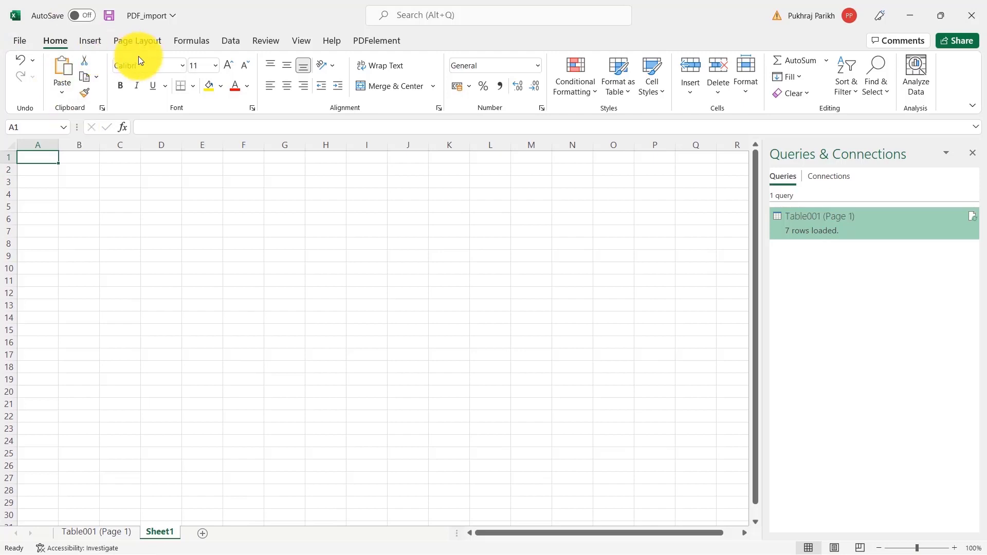
{"action": "left_click", "coordinate": [230, 37]}
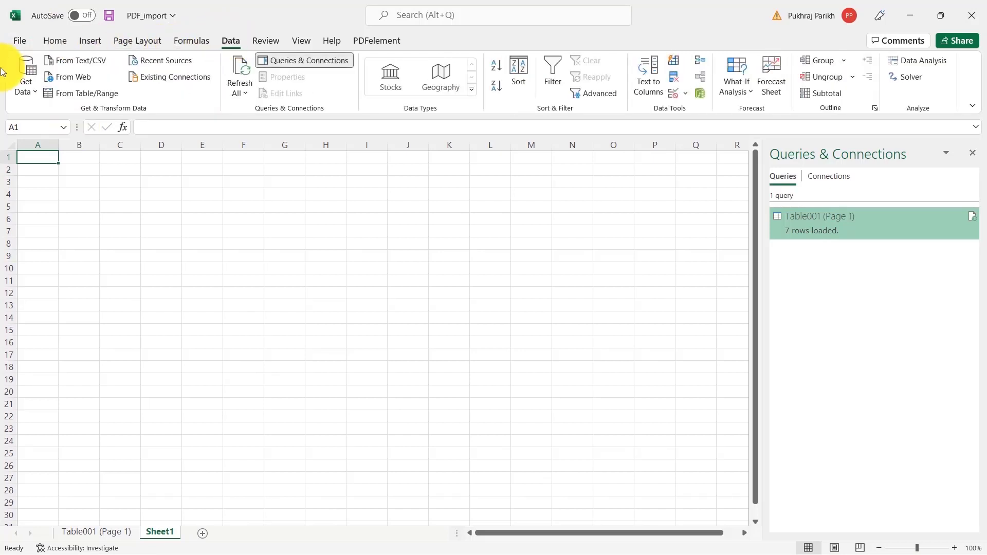
{"action": "left_click", "coordinate": [19, 67]}
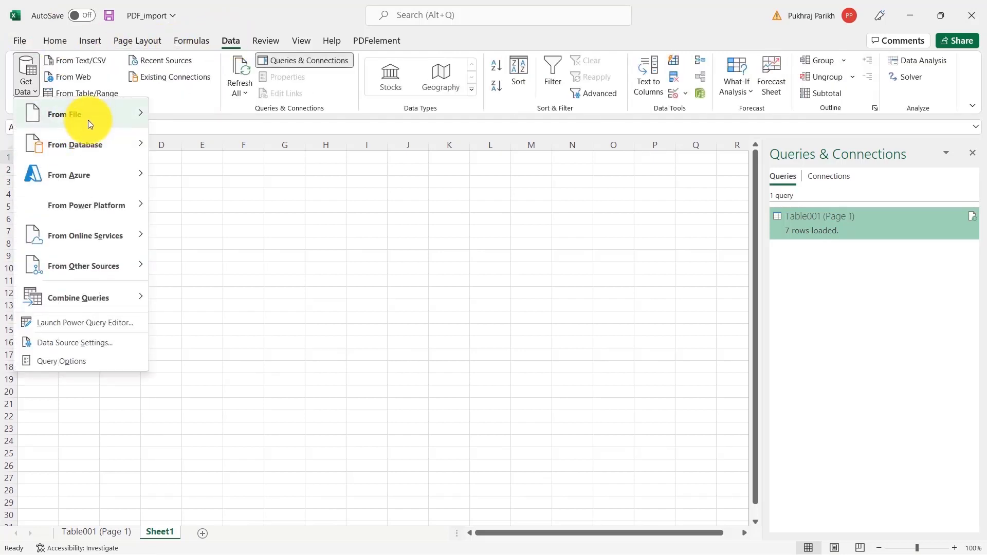
{"action": "mouse_move", "coordinate": [91, 116]}
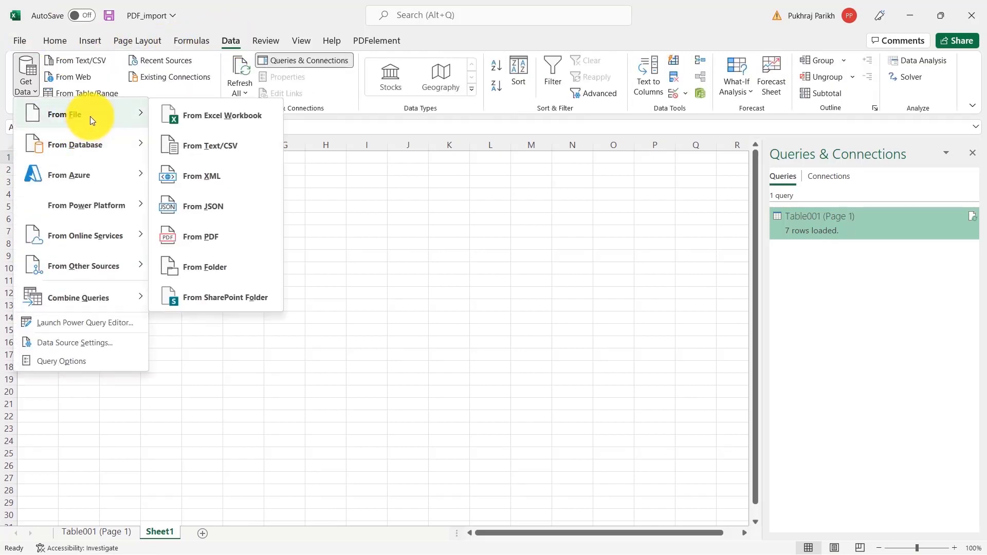
{"action": "left_click", "coordinate": [204, 242]}
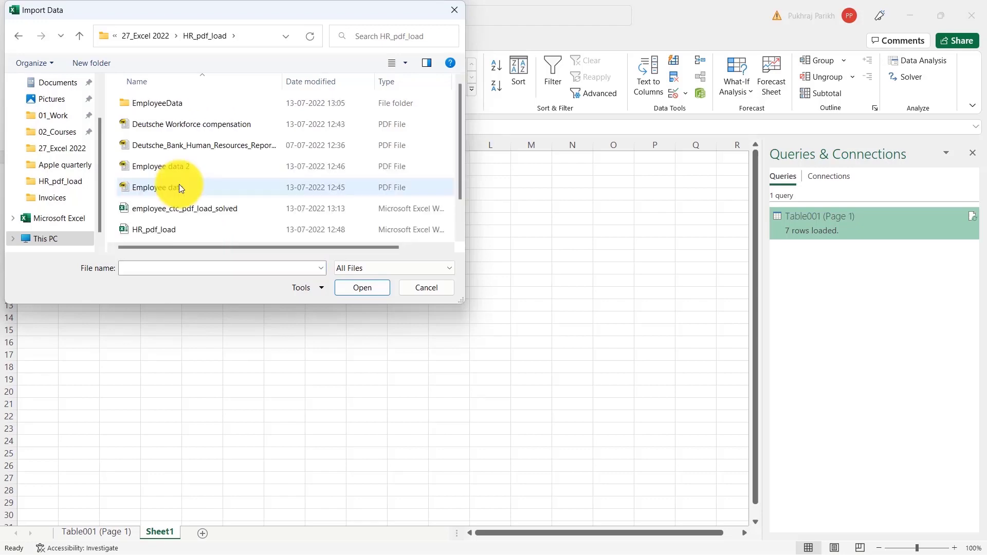
{"action": "double_click", "coordinate": [178, 184]}
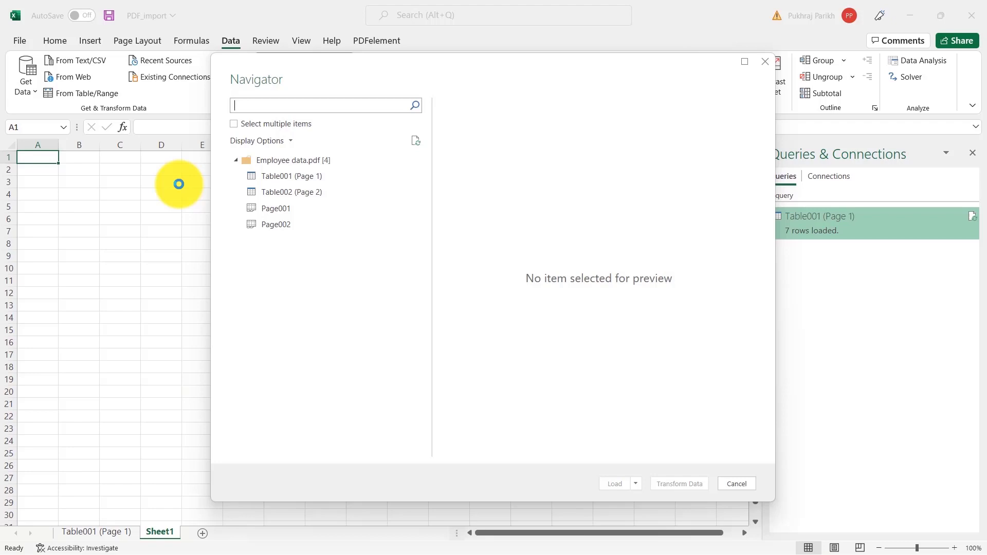
- Preview Table001 (Page 1) and Table002 (Page 2) in the Navigator, scrolling through the employee rows
{"action": "left_click", "coordinate": [287, 177]}
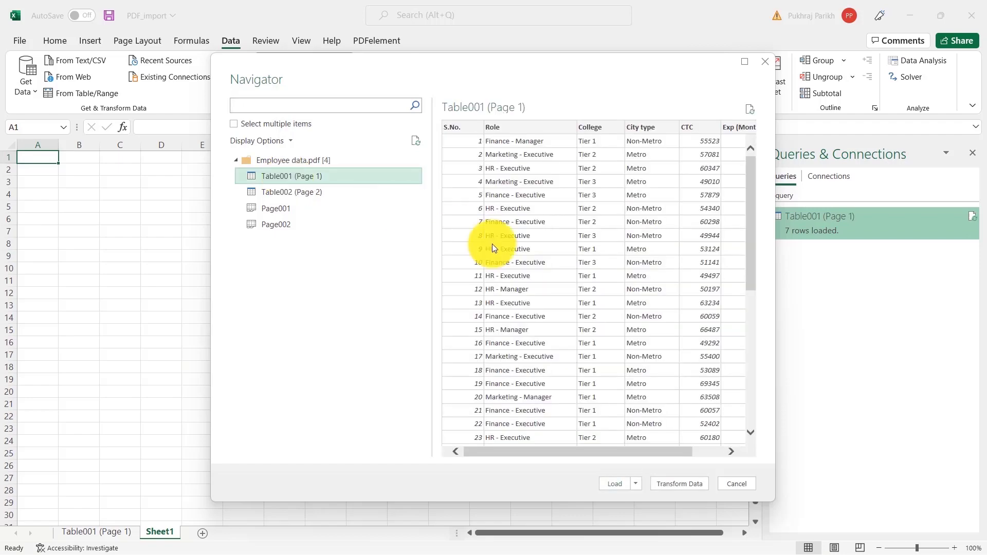
{"action": "scroll", "coordinate": [507, 250], "scroll_direction": "down", "scroll_amount": 8}
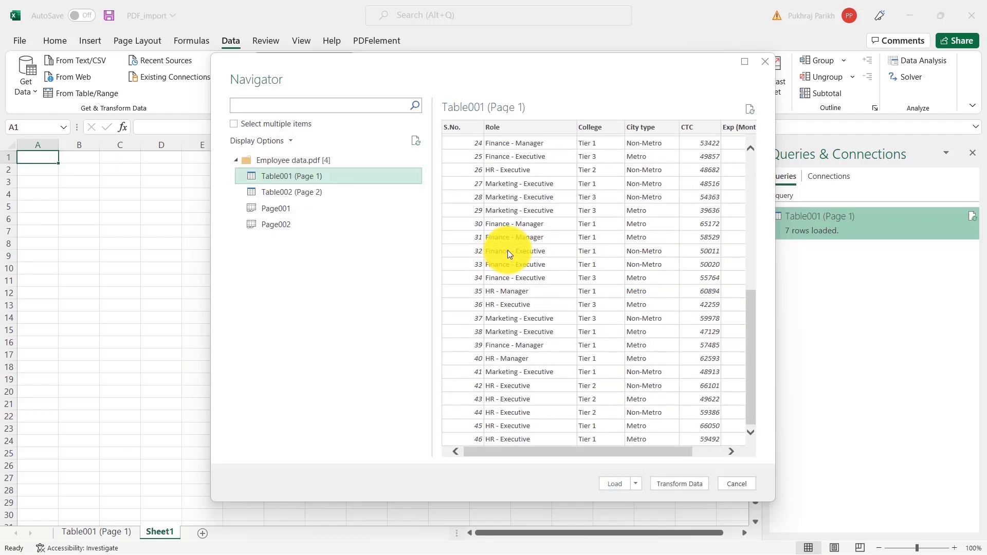
{"action": "left_click", "coordinate": [316, 193]}
{"action": "scroll", "coordinate": [581, 288], "scroll_direction": "down", "scroll_amount": 4}
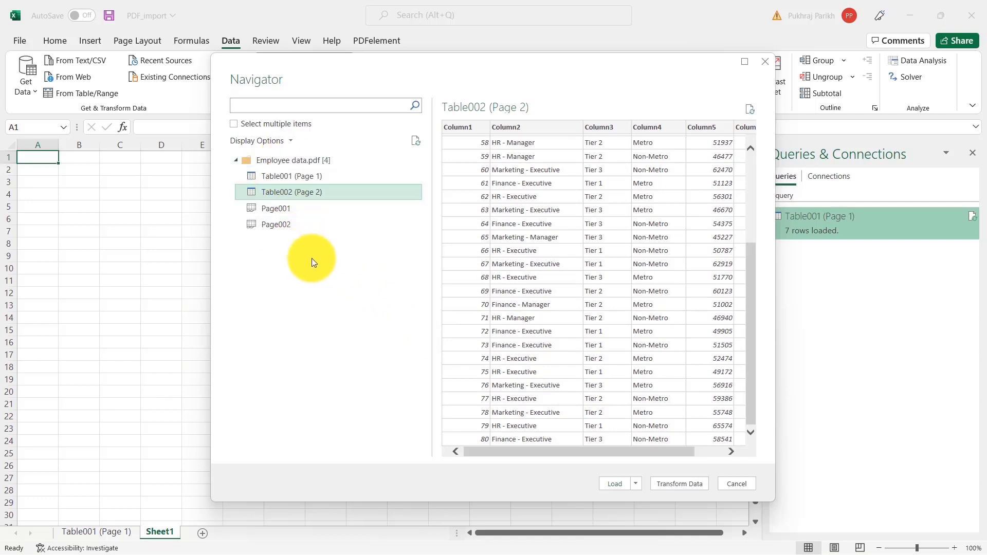
- Open all of Employee data.pdf's tables in Power Query and filter Kind to Table, excluding Page
{"action": "right_click", "coordinate": [283, 163]}
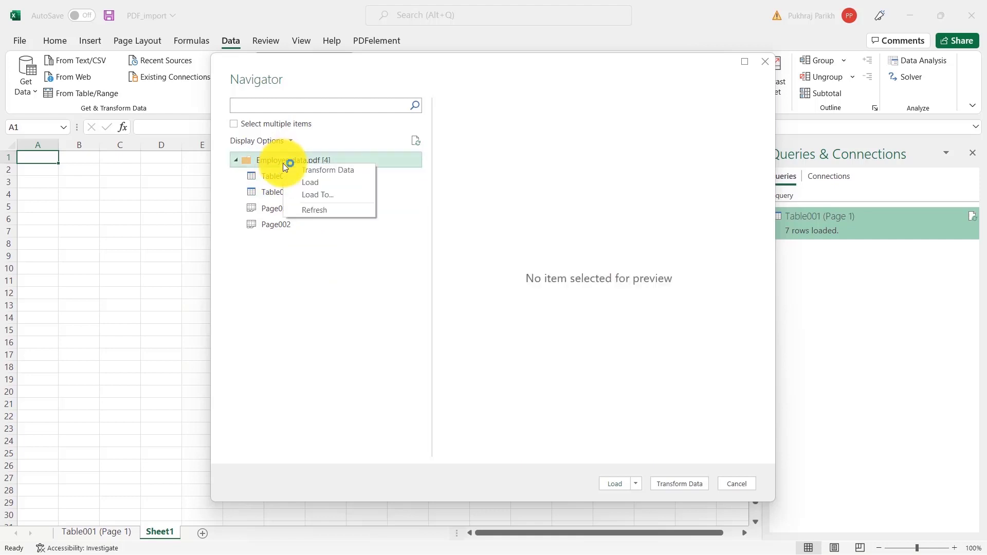
{"action": "left_click", "coordinate": [309, 171]}
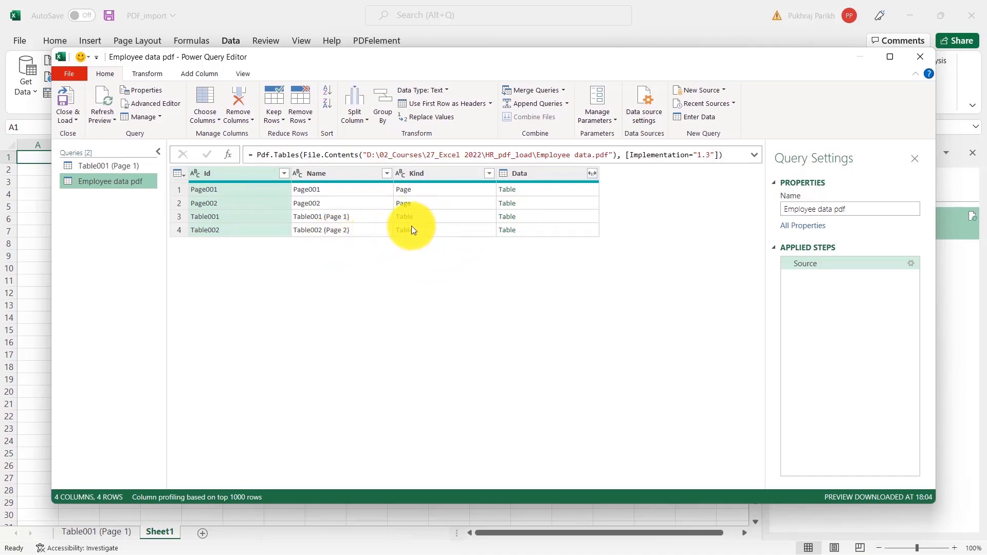
{"action": "left_click", "coordinate": [490, 174]}
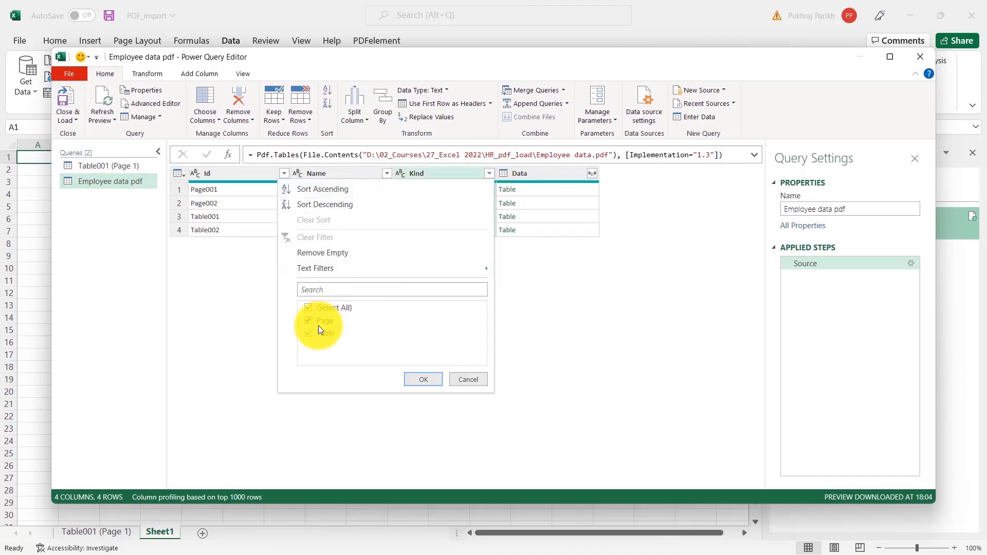
{"action": "left_click", "coordinate": [309, 320]}
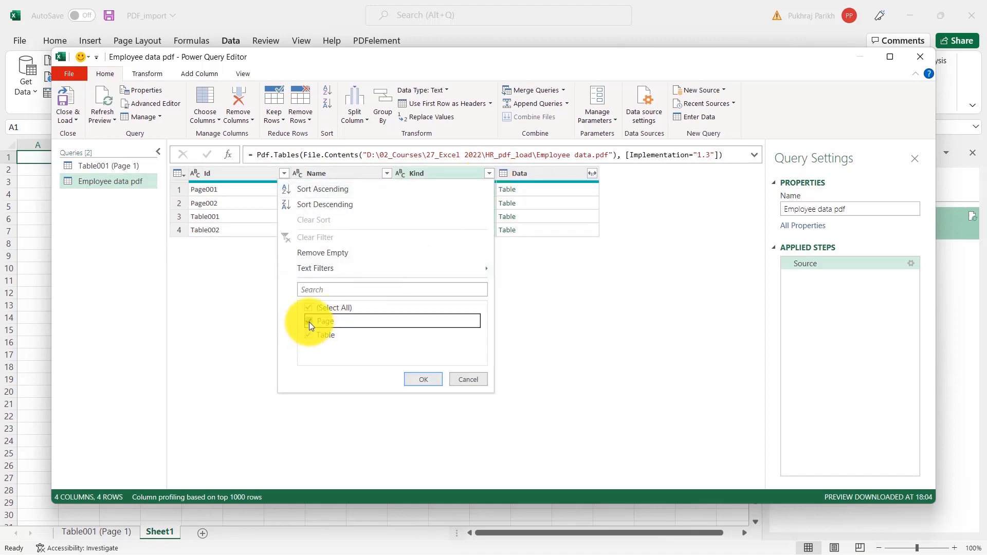
{"action": "left_click", "coordinate": [419, 380]}
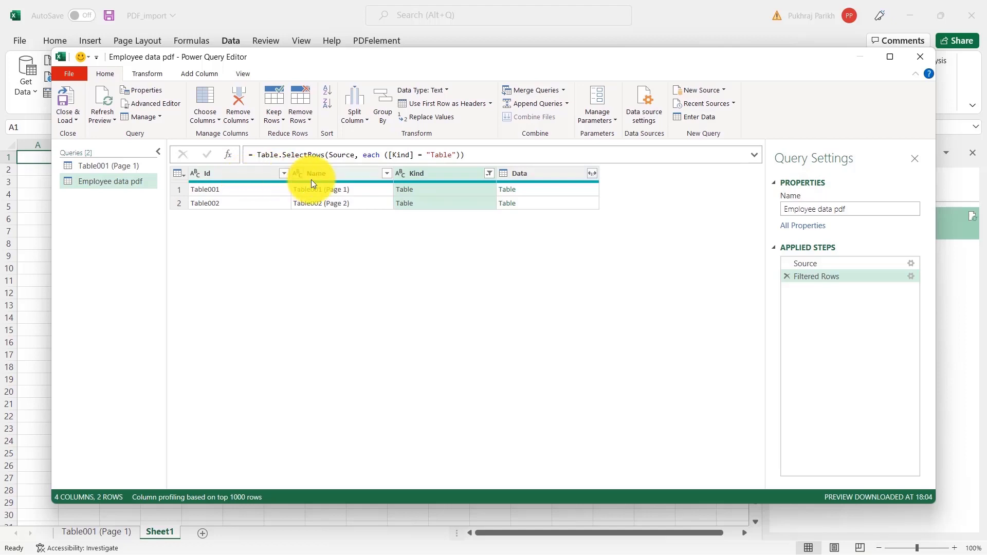
- Remove the Id, Name and Kind columns and expand Data into Data.Column1–Data.Column6
{"action": "left_click", "coordinate": [258, 175], "text": "shift"}
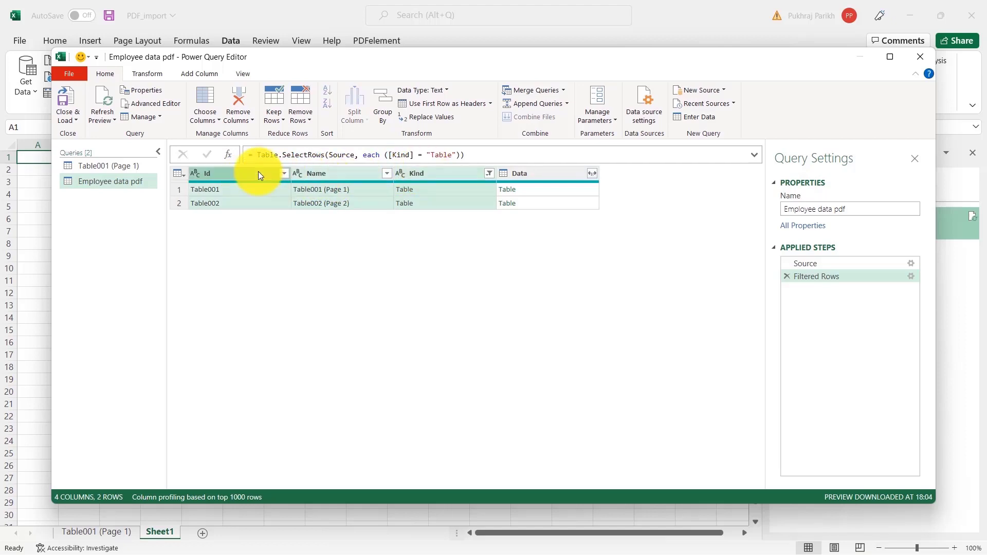
{"action": "left_click", "coordinate": [241, 95]}
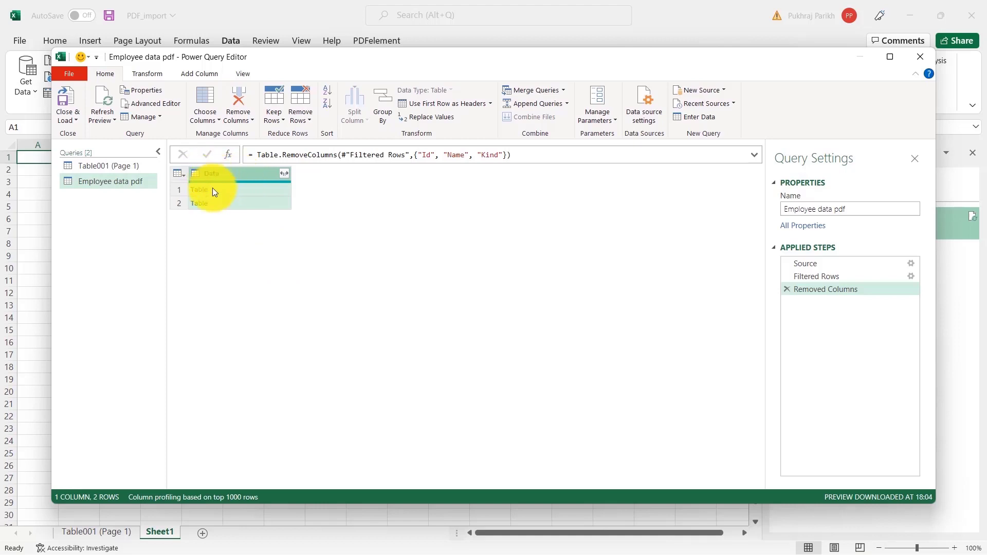
{"action": "left_click", "coordinate": [284, 174]}
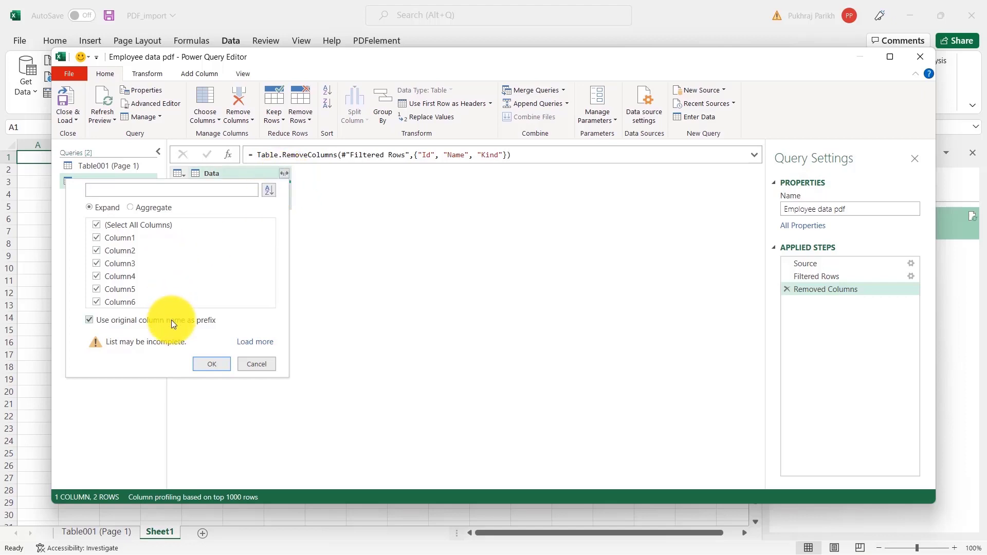
{"action": "left_click", "coordinate": [212, 365]}
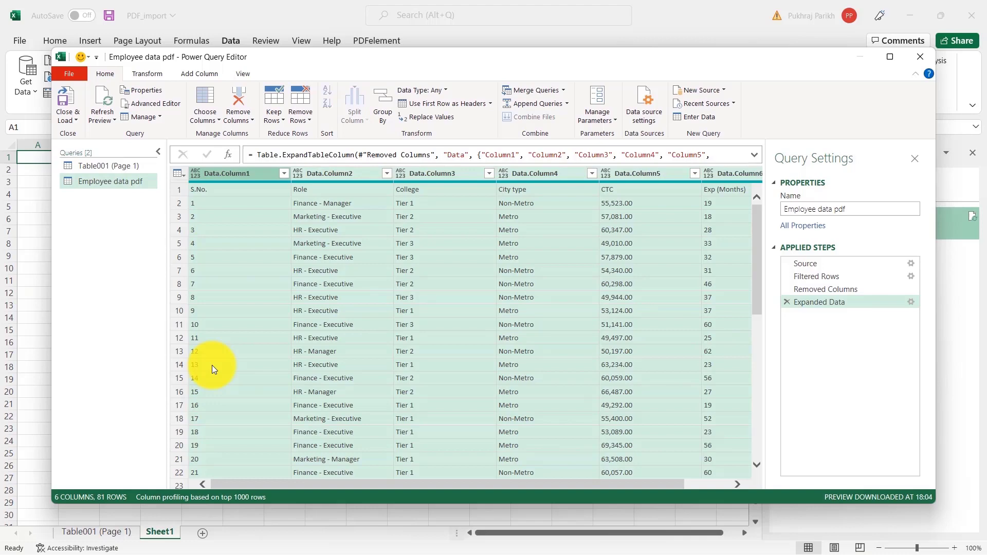
{"action": "scroll", "coordinate": [211, 365], "scroll_direction": "down", "scroll_amount": 10}
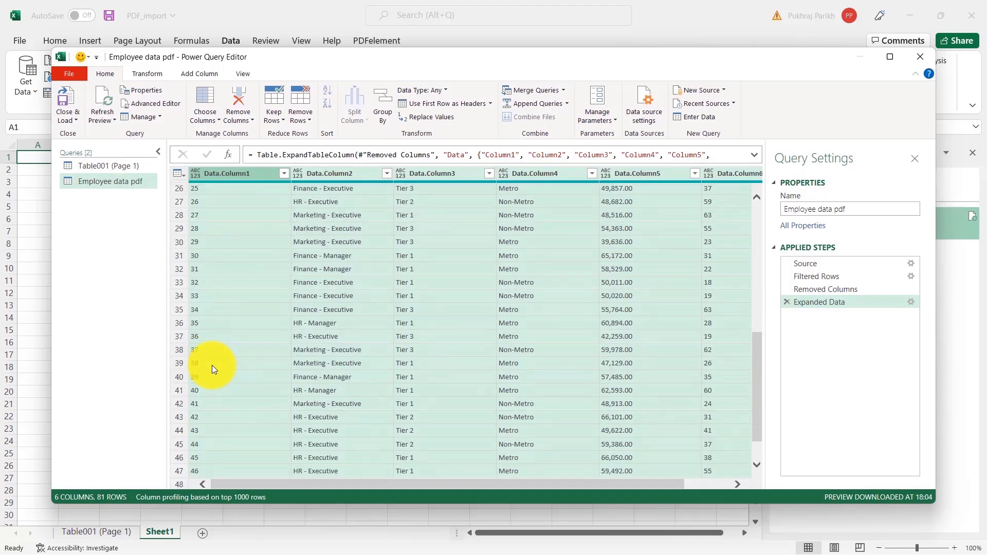
{"action": "scroll", "coordinate": [212, 365], "scroll_direction": "down", "scroll_amount": 9}
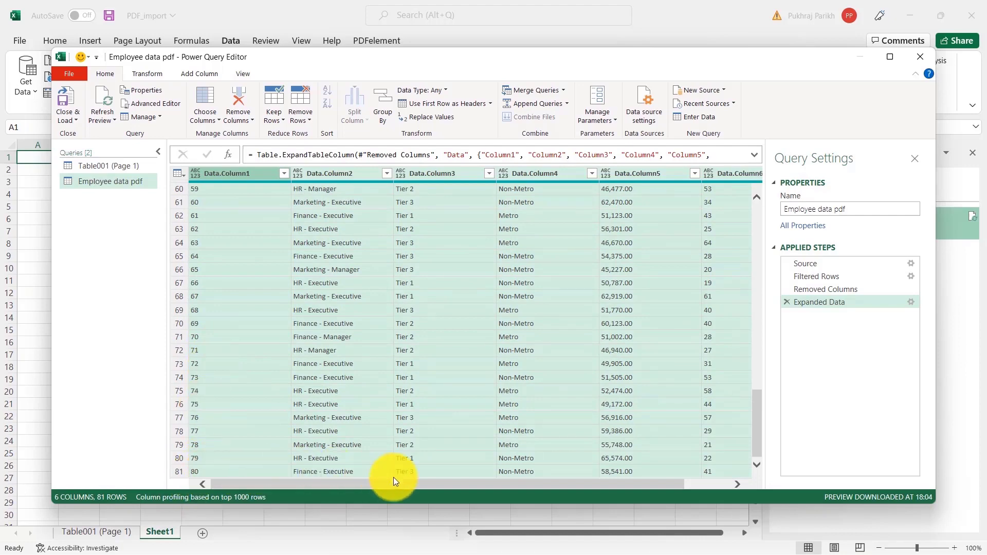
{"action": "scroll", "coordinate": [278, 390], "scroll_direction": "up", "scroll_amount": 20}
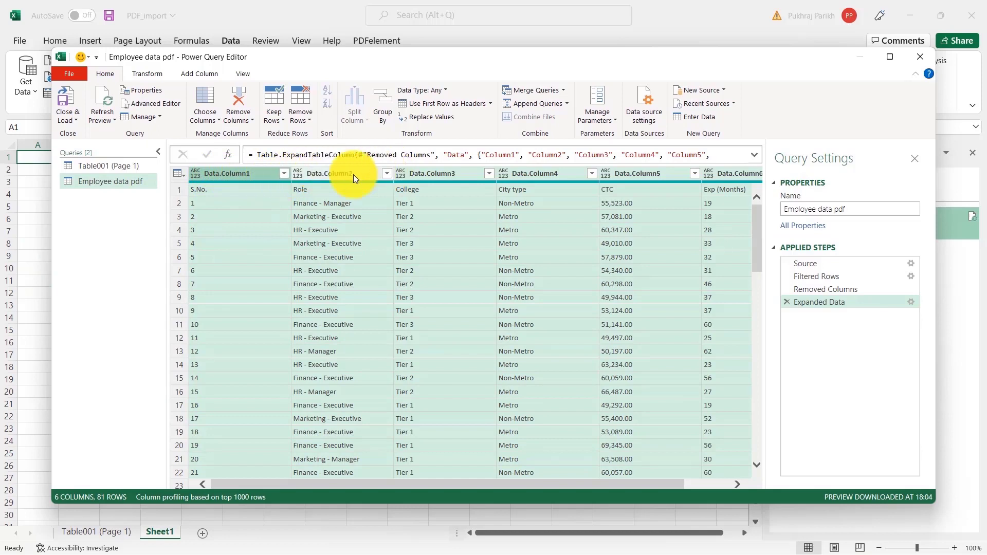
- Promote the first row to headers (S.No., Role, College, City type, CTC, Exp (Months)) and inspect Exp (Months)'s data type
{"action": "left_click", "coordinate": [235, 190]}
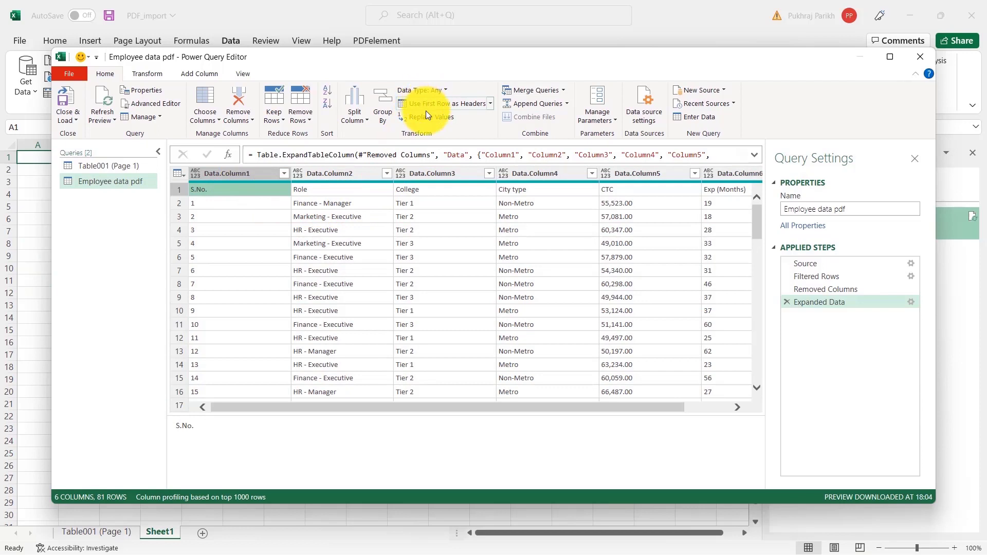
{"action": "left_click", "coordinate": [458, 104]}
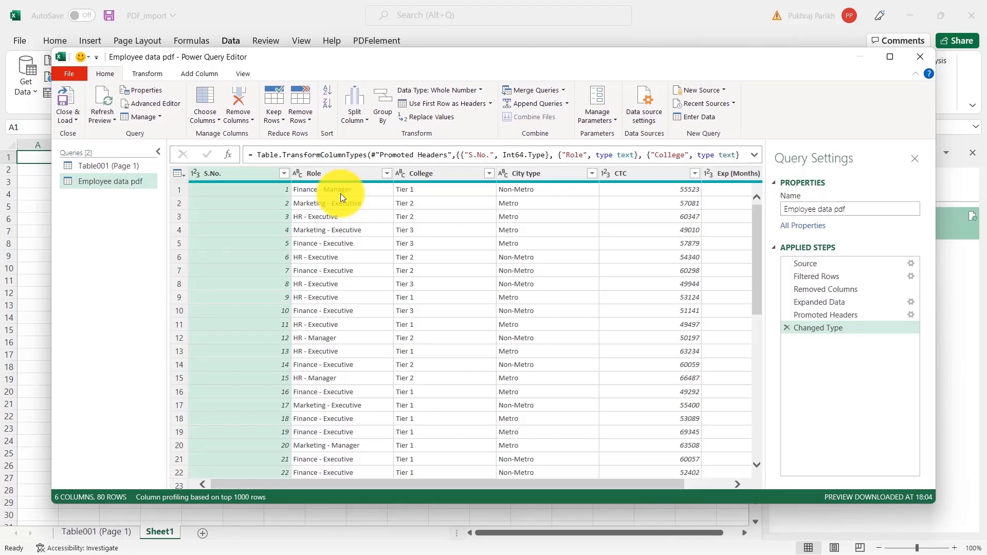
{"action": "scroll", "coordinate": [382, 236], "scroll_direction": "right", "scroll_amount": 2}
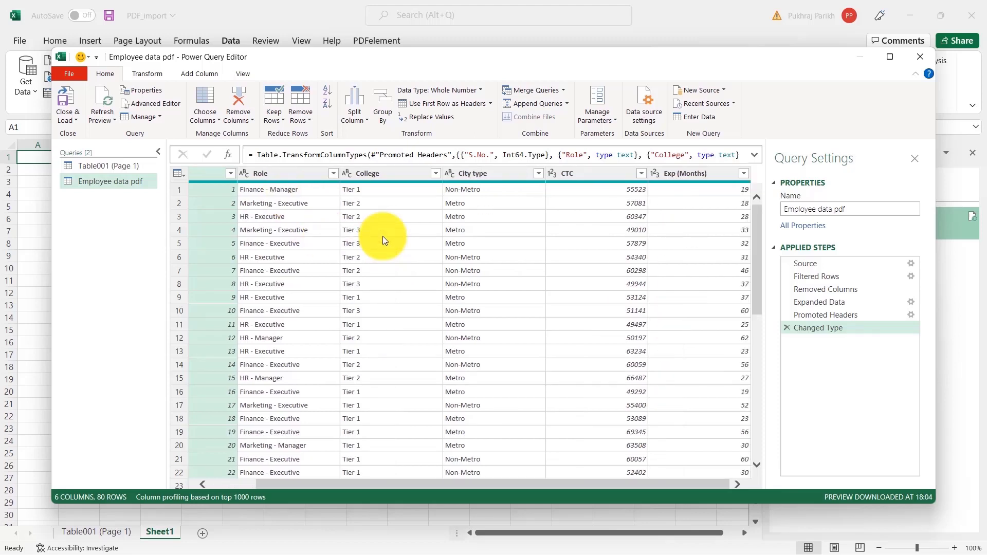
{"action": "scroll", "coordinate": [383, 236], "scroll_direction": "left", "scroll_amount": 1}
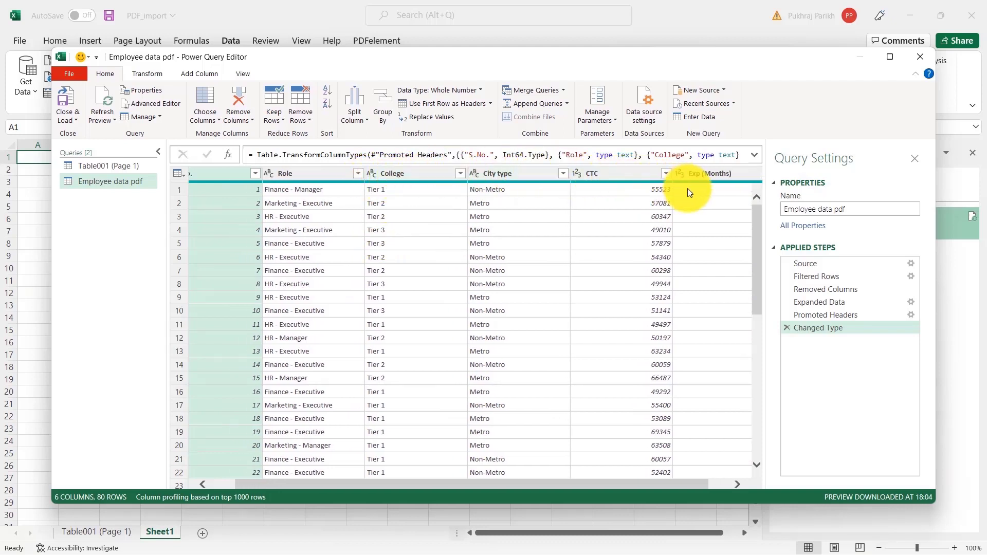
{"action": "scroll", "coordinate": [685, 193], "scroll_direction": "right", "scroll_amount": 1}
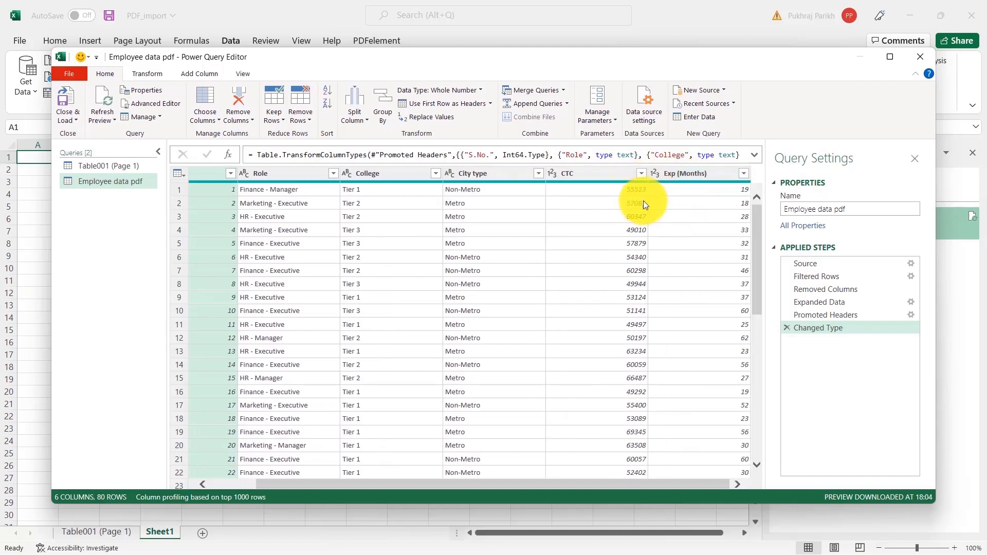
{"action": "left_click", "coordinate": [656, 174]}
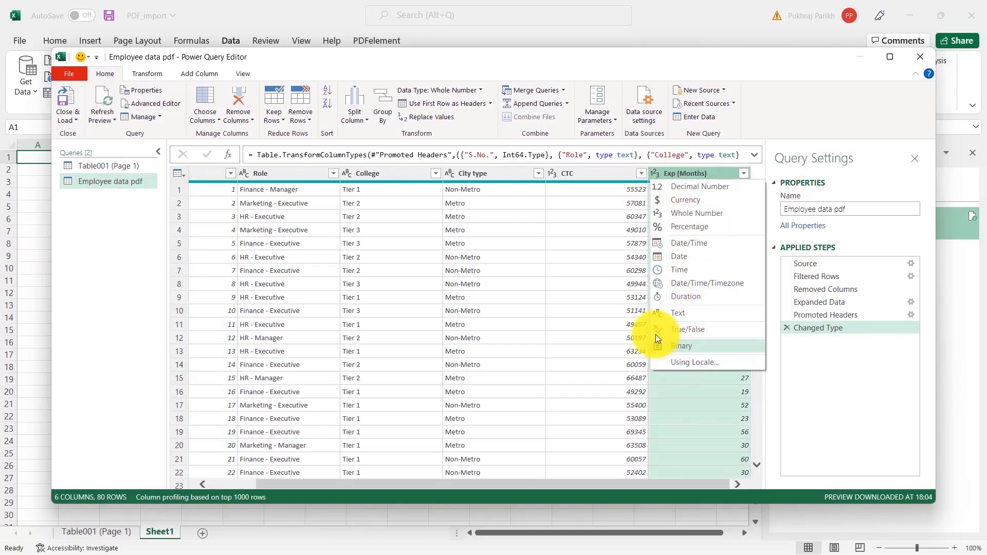
{"action": "left_click", "coordinate": [585, 245]}
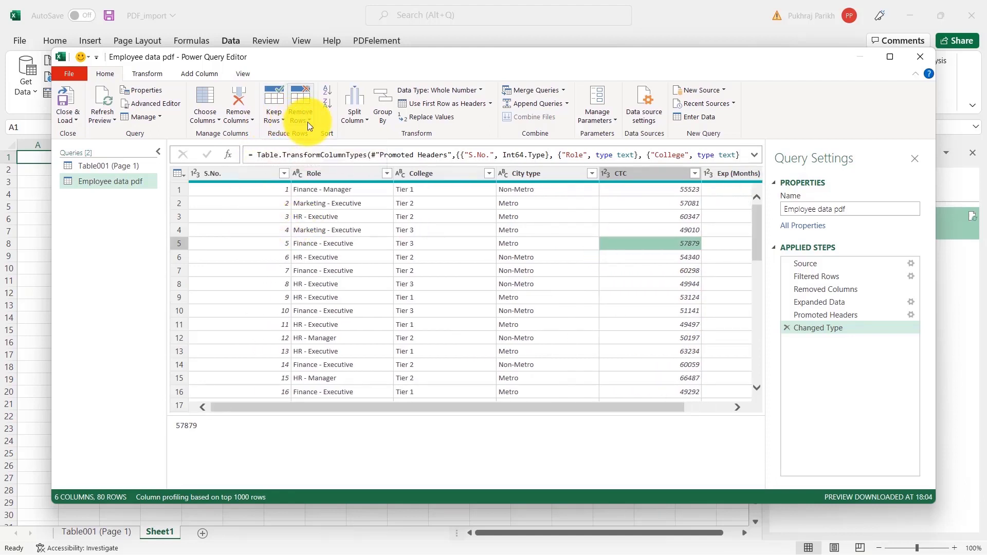
- Close & Load the query, placing the 80 employee rows on a new Employee data pdf sheet
{"action": "left_click", "coordinate": [333, 255]}
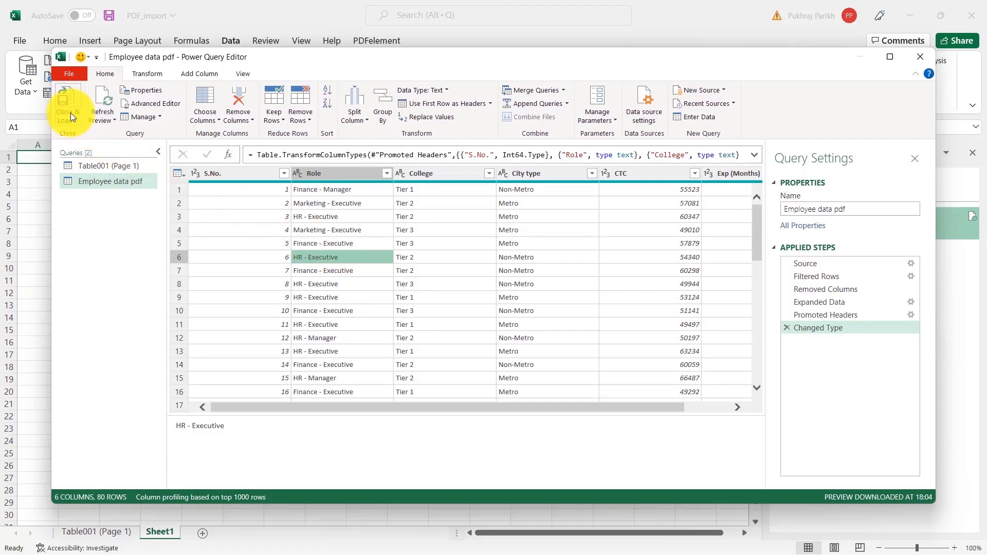
{"action": "left_click", "coordinate": [70, 93]}
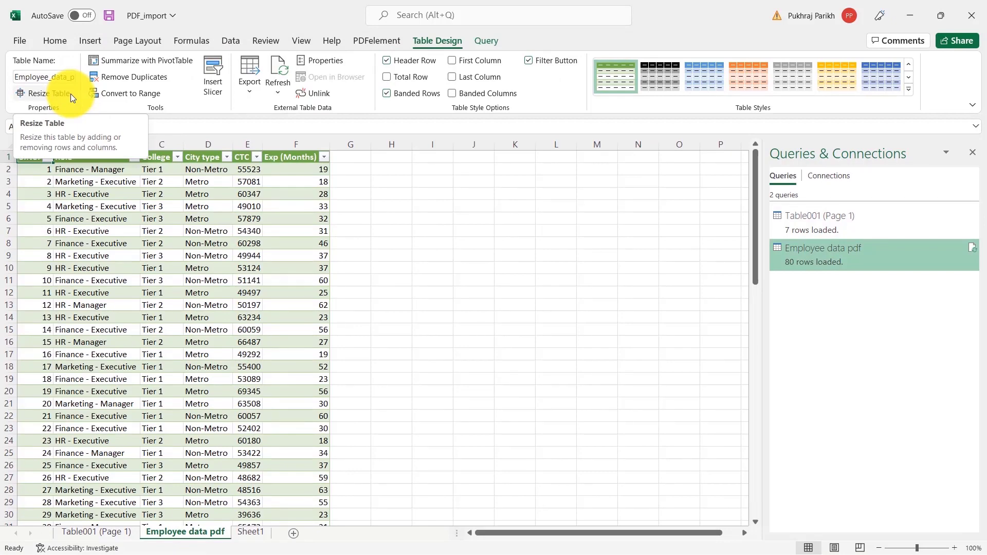
{"action": "scroll", "coordinate": [170, 360], "scroll_direction": "down", "scroll_amount": 18}
{"action": "scroll", "coordinate": [170, 360], "scroll_direction": "up", "scroll_amount": 18}
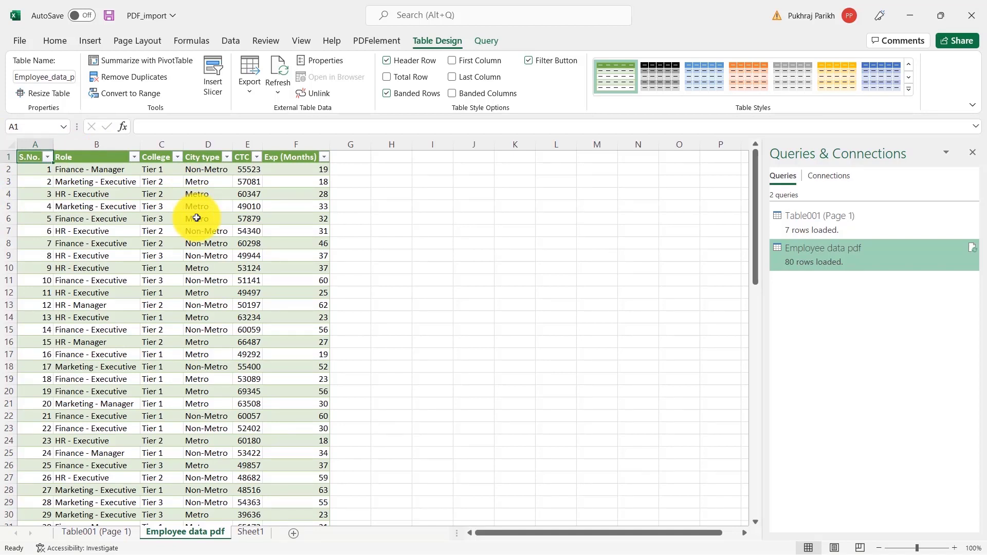
- Format the CTC values from E2 down as $ English (United States) Accounting, e.g. $55,523.00
{"action": "left_click", "coordinate": [252, 172]}
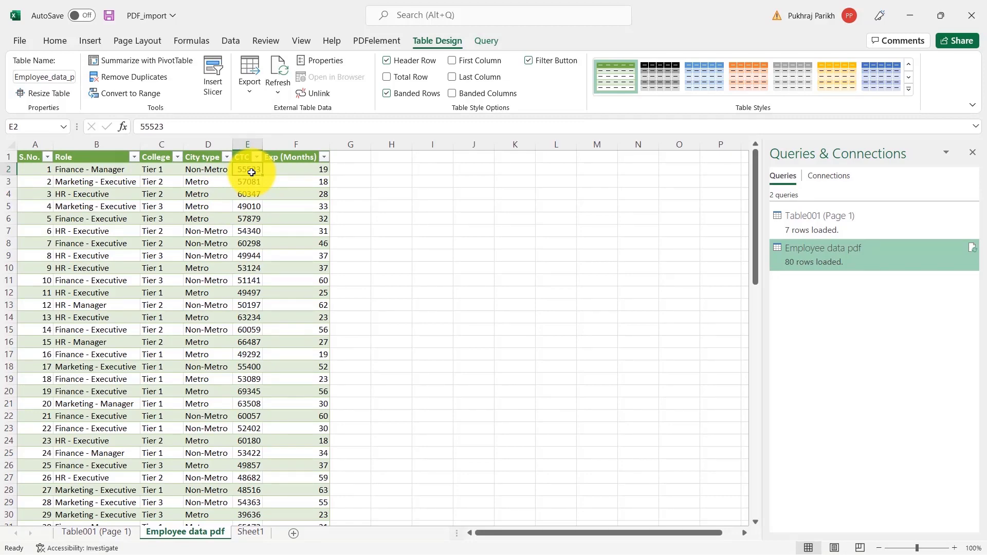
{"action": "key", "text": "ctrl+shift+Down"}
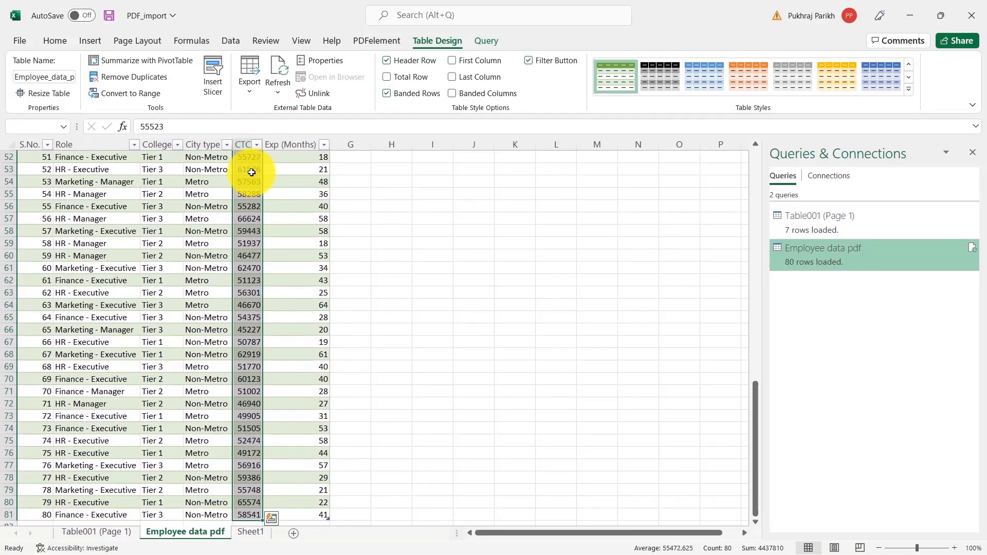
{"action": "left_click", "coordinate": [66, 44]}
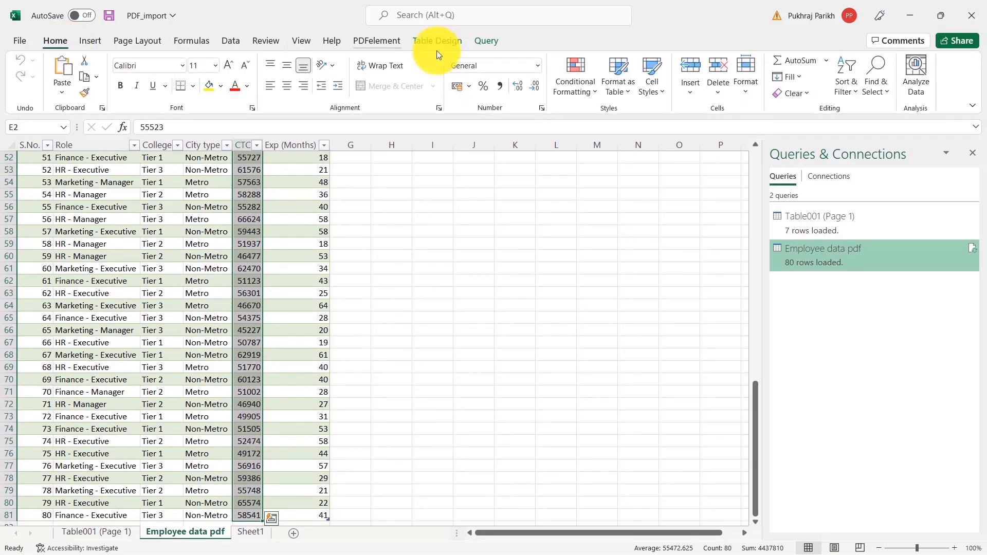
{"action": "left_click", "coordinate": [537, 66]}
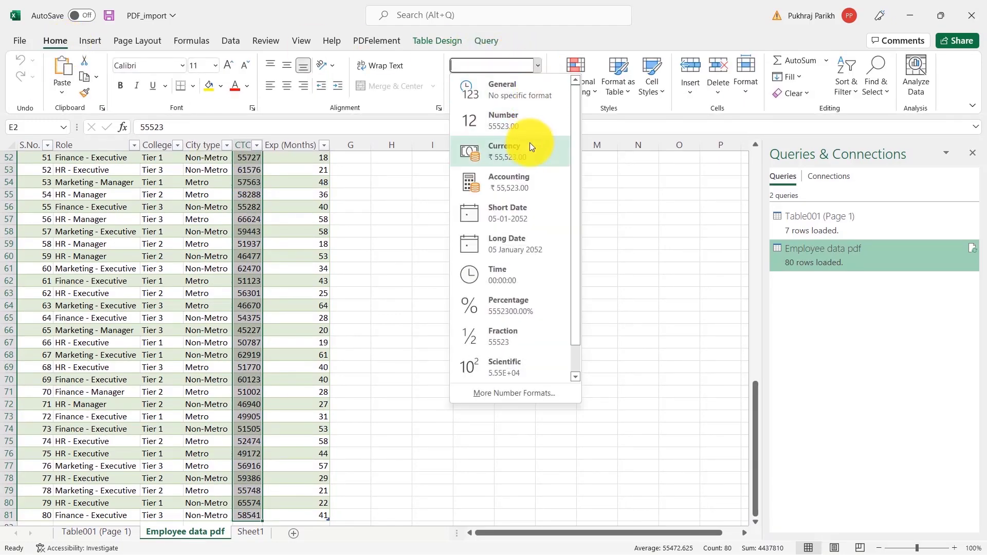
{"action": "left_click", "coordinate": [468, 149]}
{"action": "left_click", "coordinate": [469, 87]}
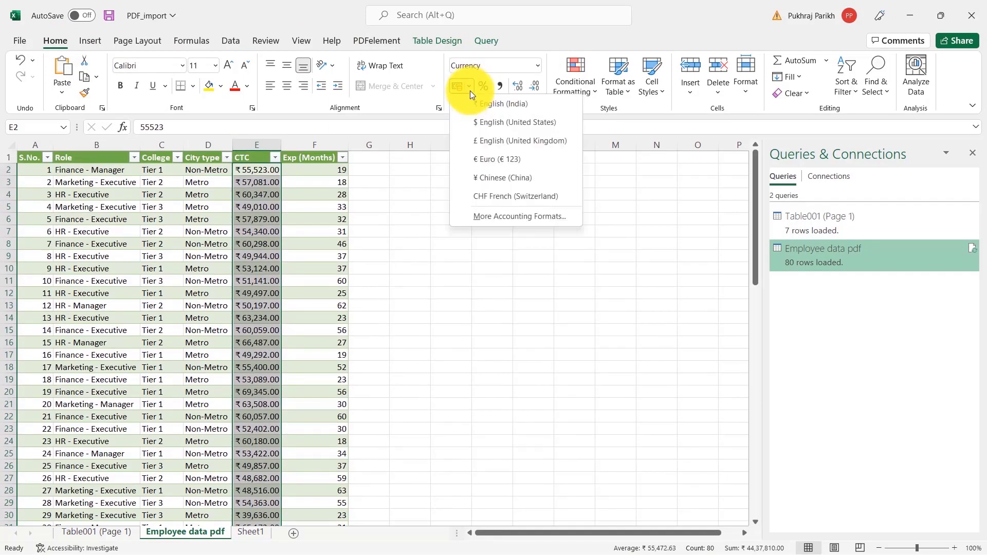
{"action": "left_click", "coordinate": [493, 123]}
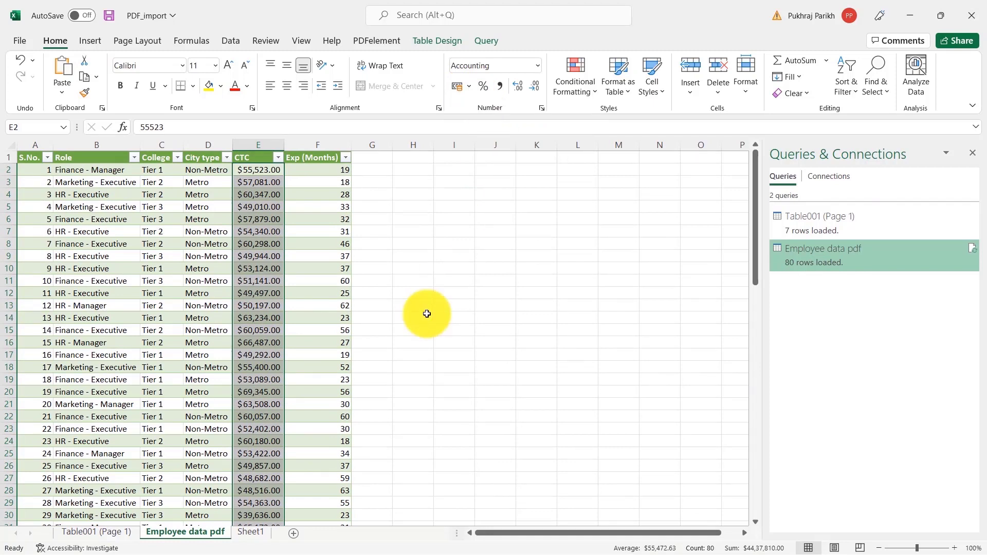
{"action": "left_click", "coordinate": [307, 252]}
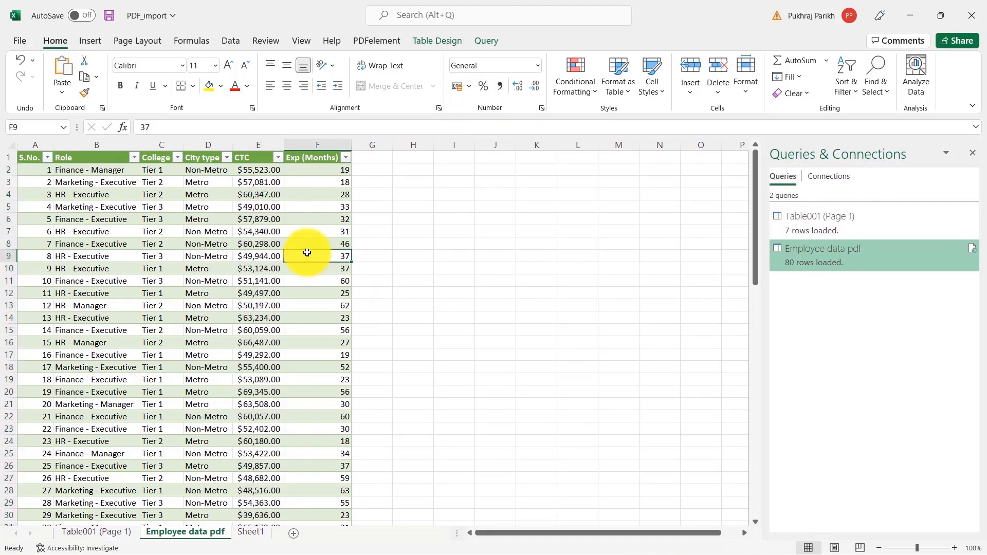